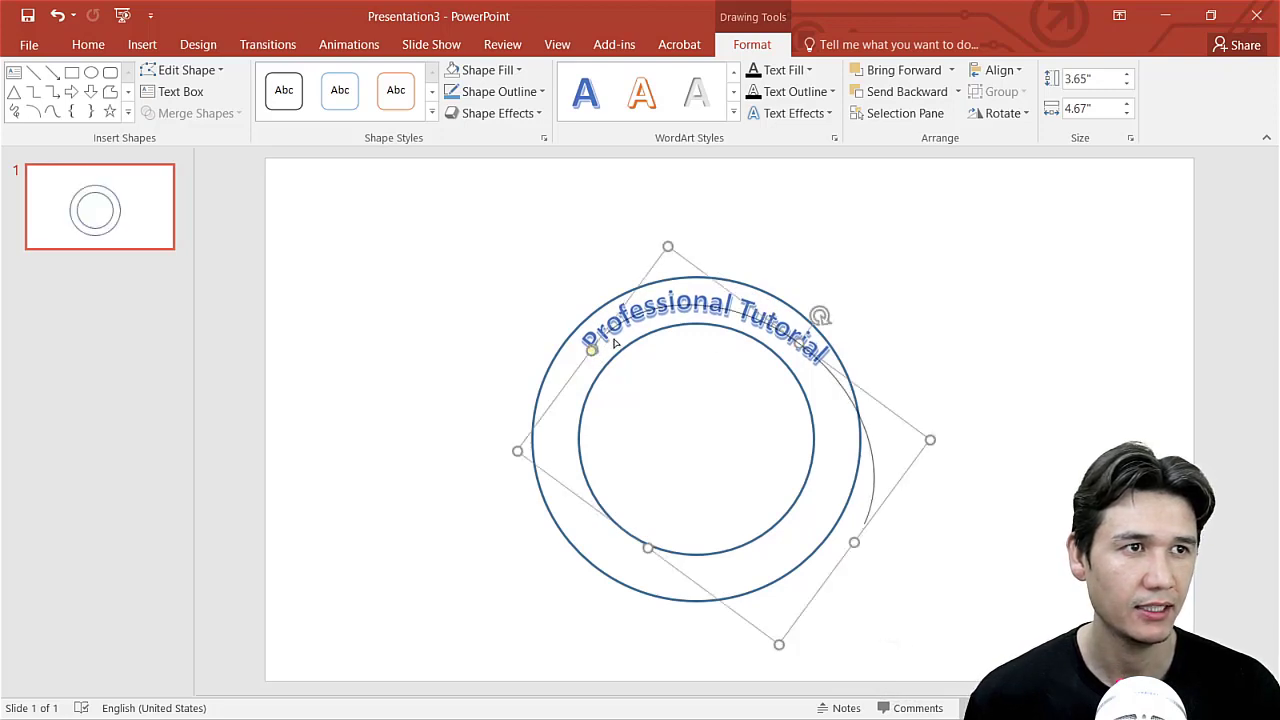
Step: Reshape and rotate the Professional Tutorial arc so it sits evenly across the top ring
left_click_drag(581, 374, 581, 374)
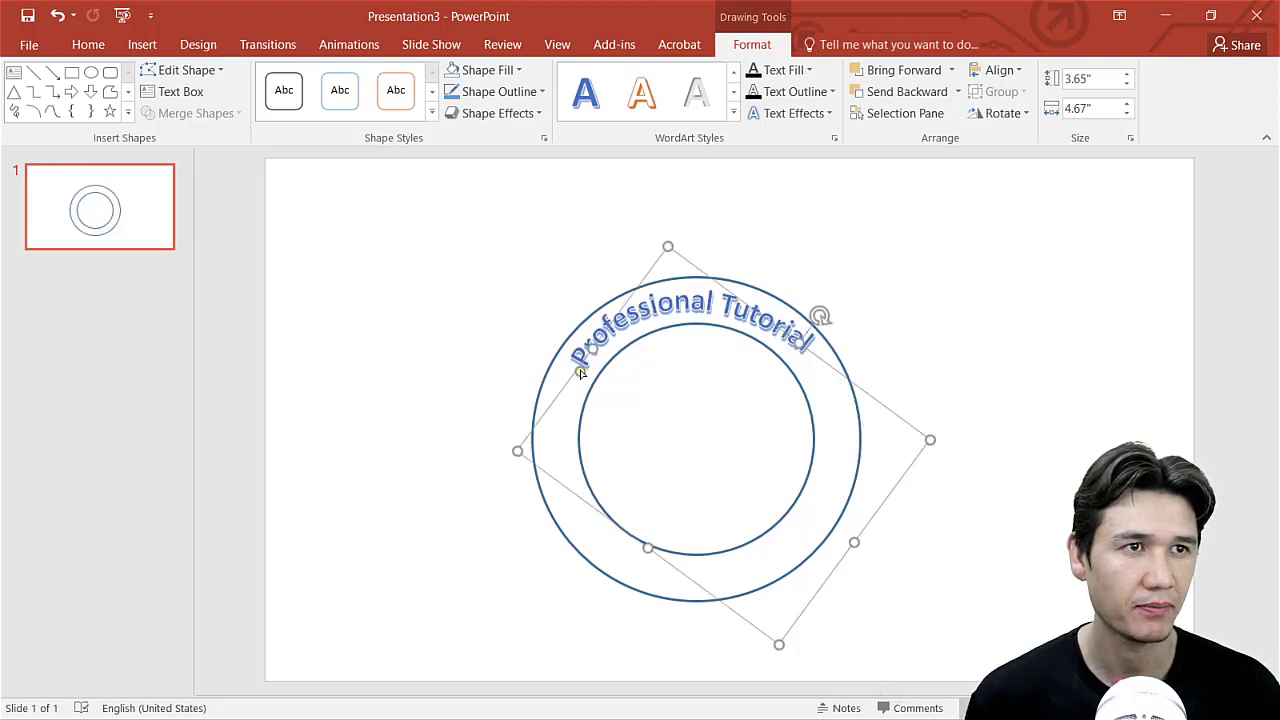
left_click_drag(824, 313, 831, 315)
left_click(873, 300)
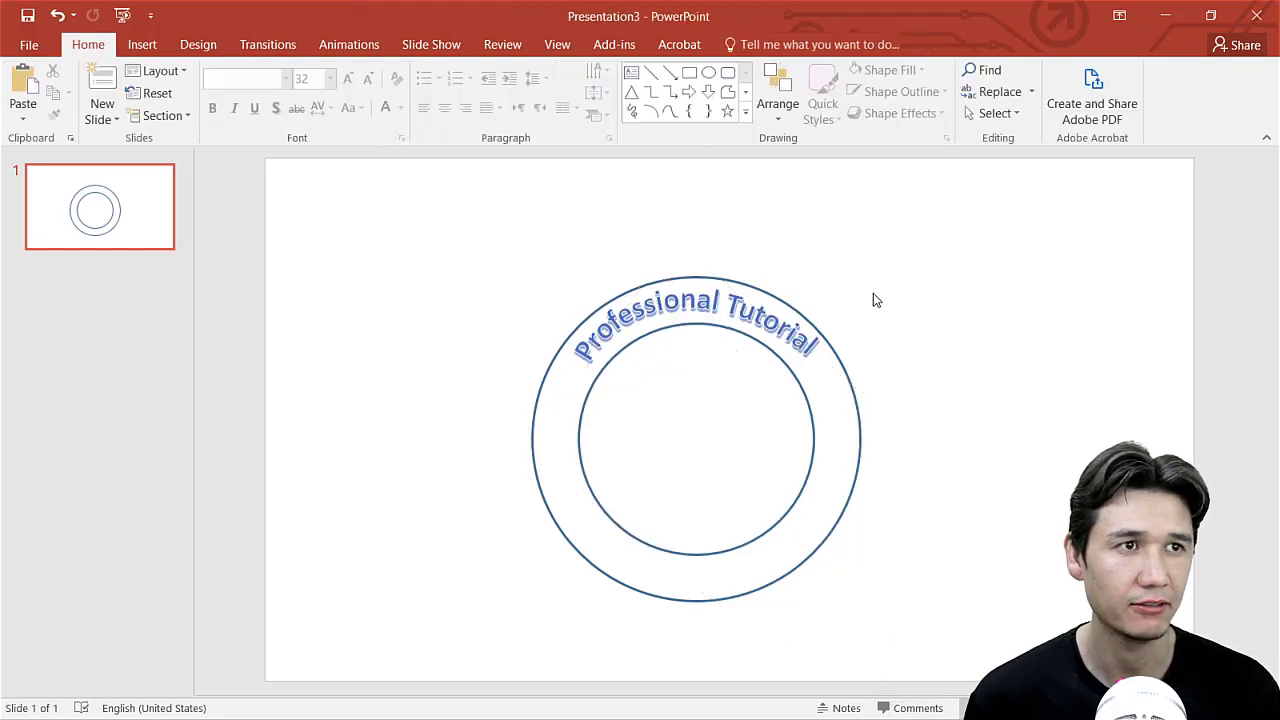
left_click(733, 307)
left_click(866, 347)
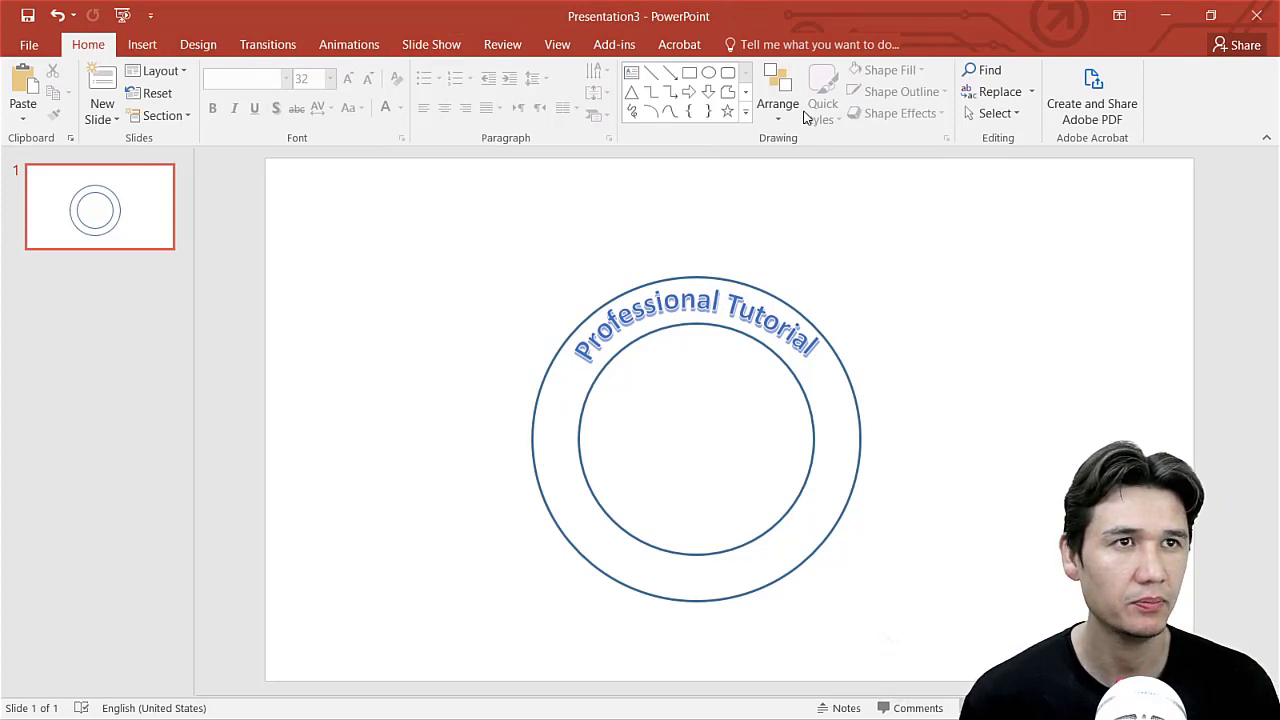
left_click(150, 46)
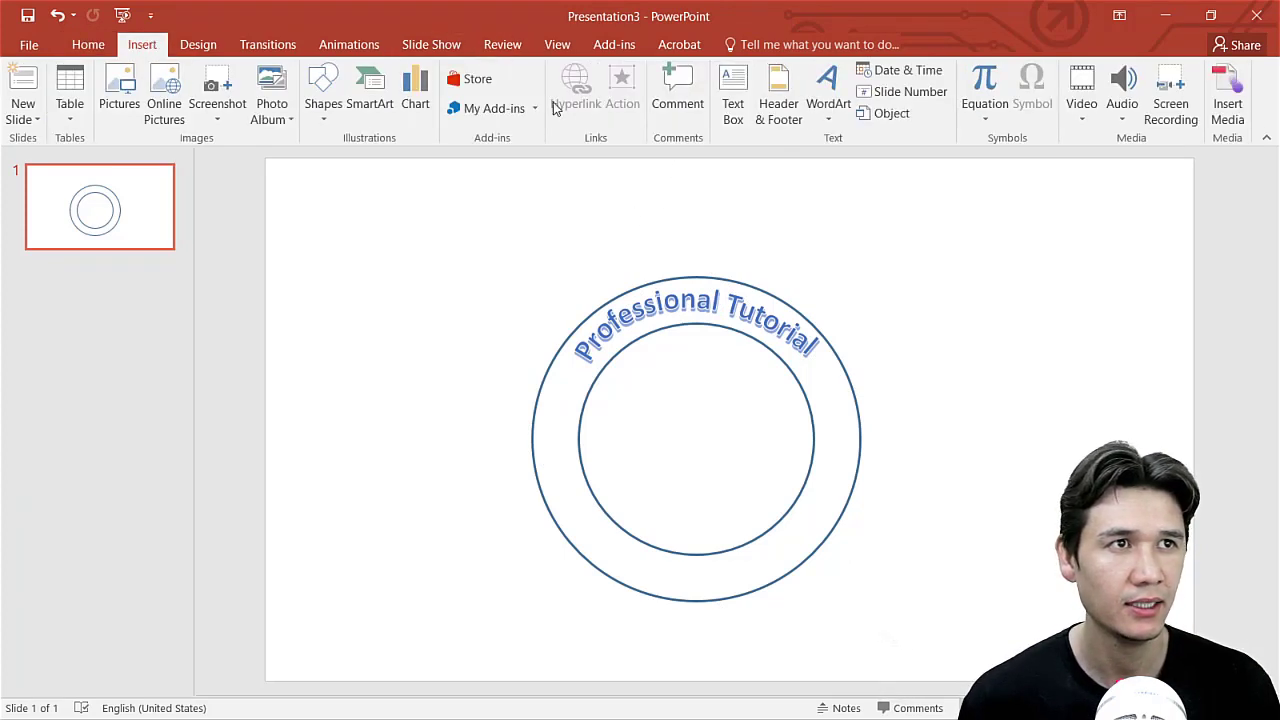
Step: Add a text box reading 'Free Logo Designing Tutorial' and move it to the slide's lower left
left_click(733, 117)
left_click(426, 256)
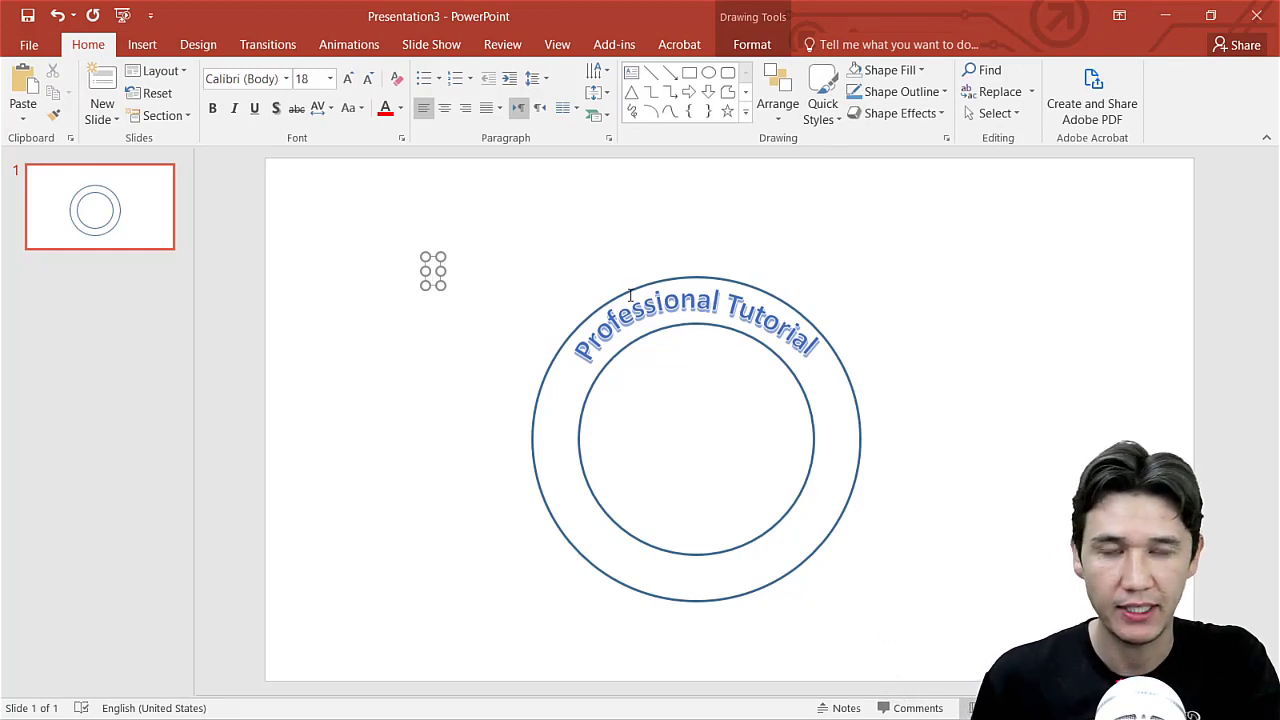
type("Free")
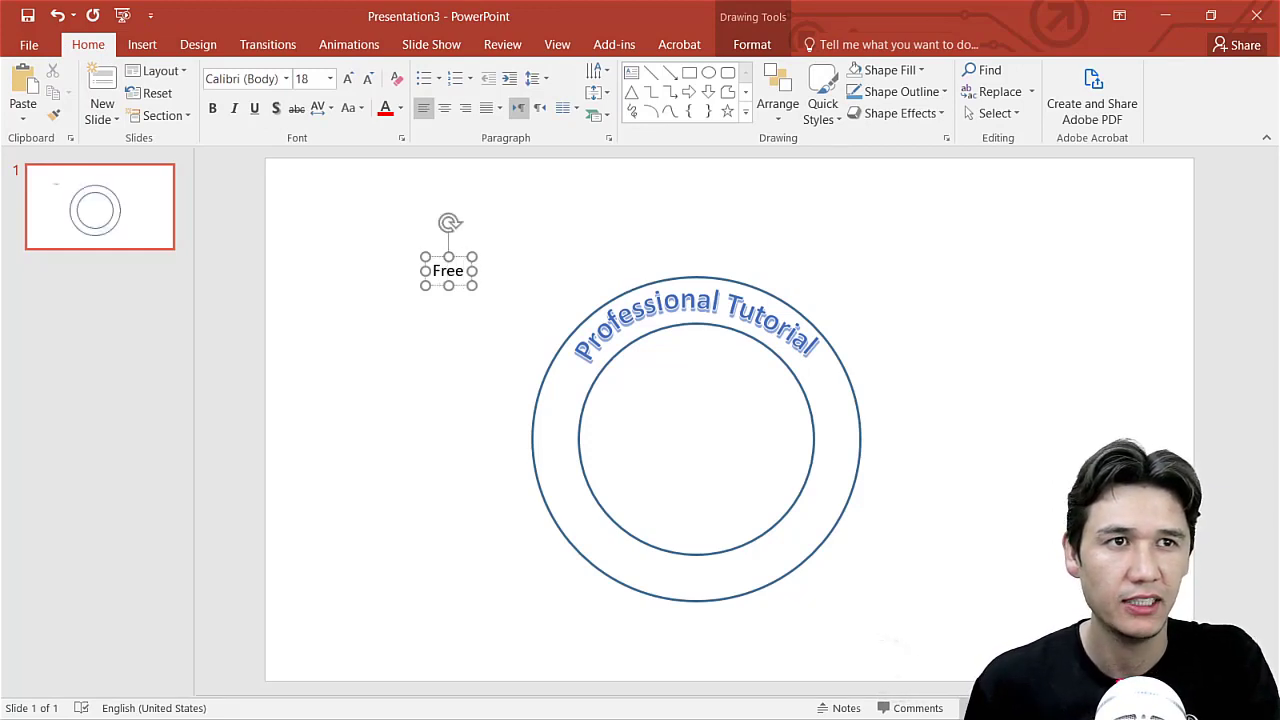
type(" Logo")
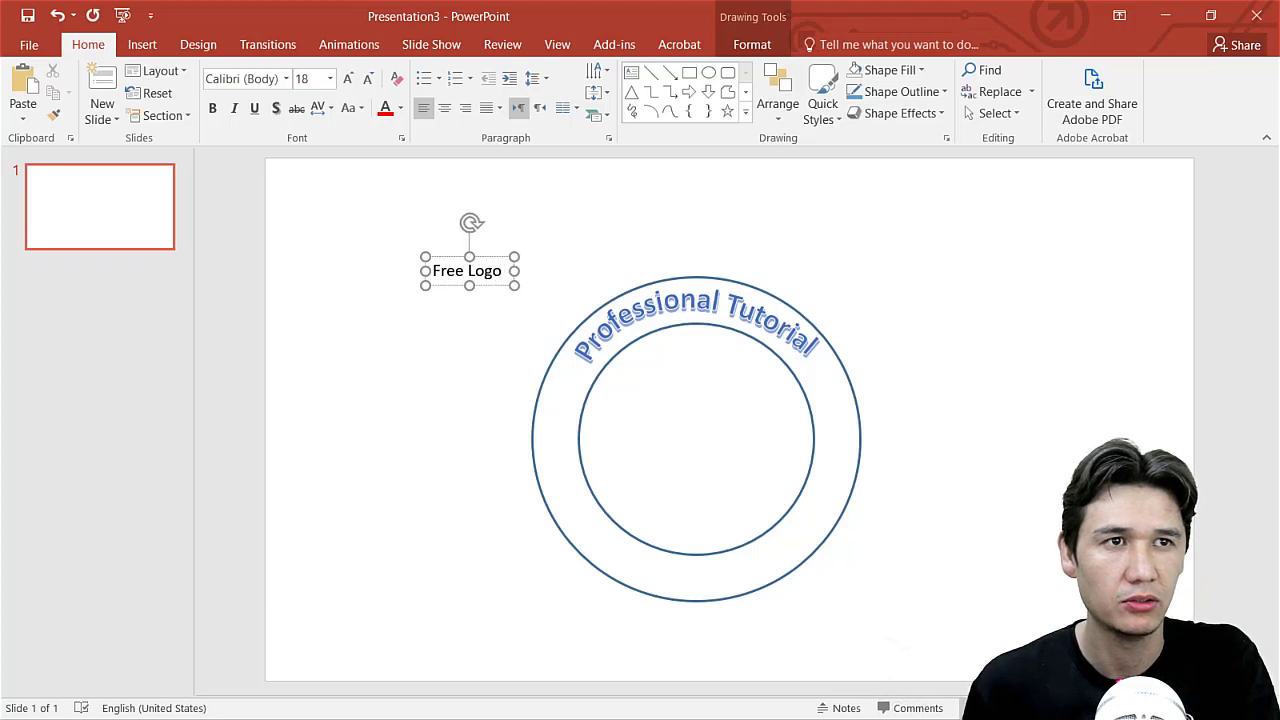
type(" Designing")
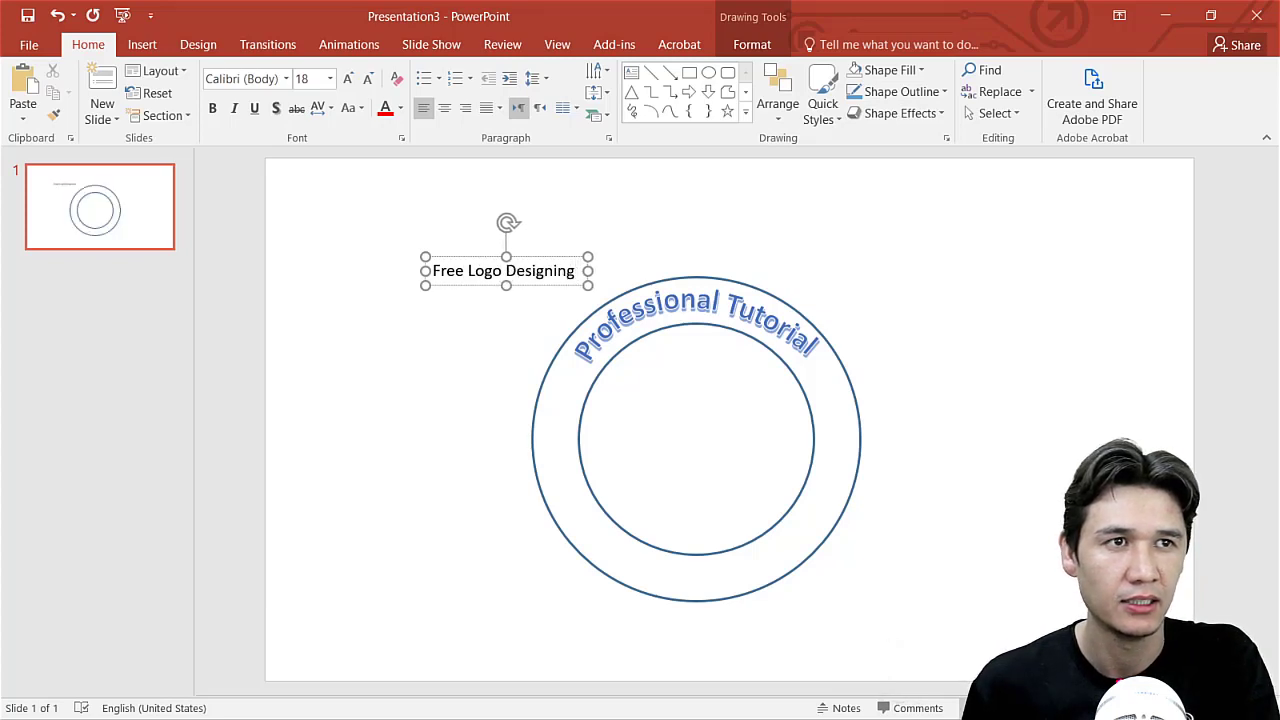
type(" Tutorial")
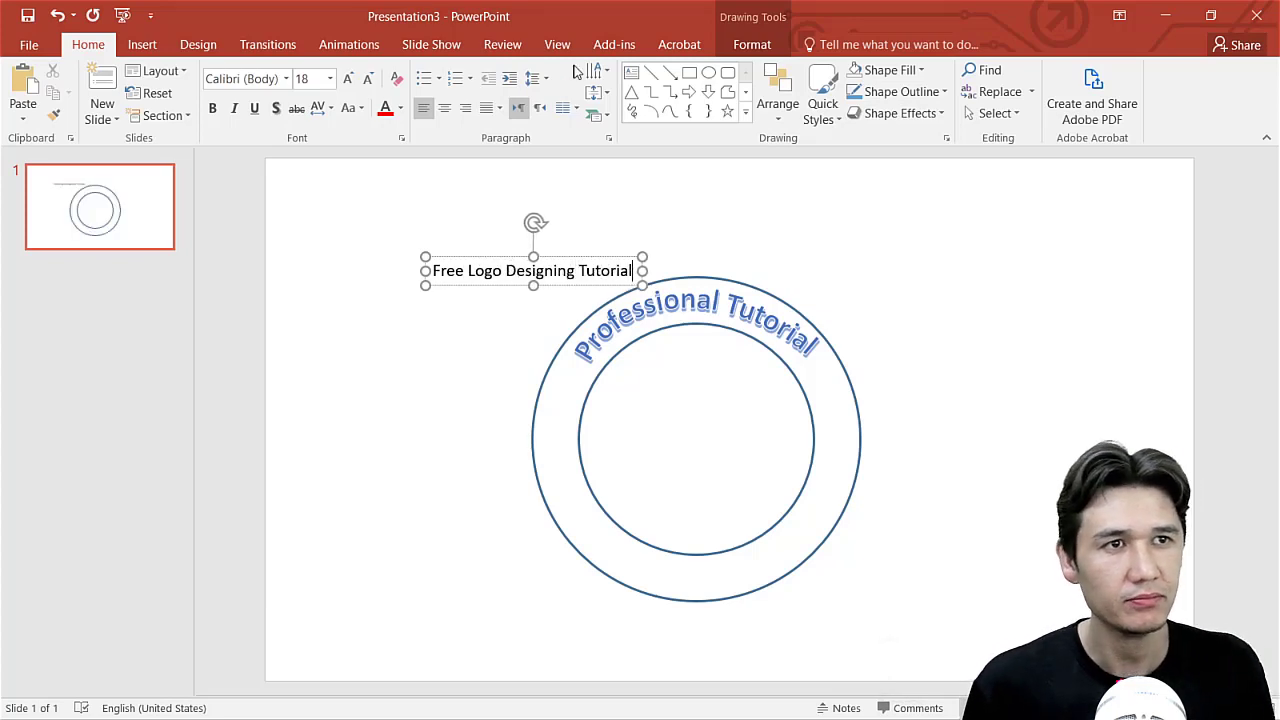
left_click_drag(568, 253, 435, 504)
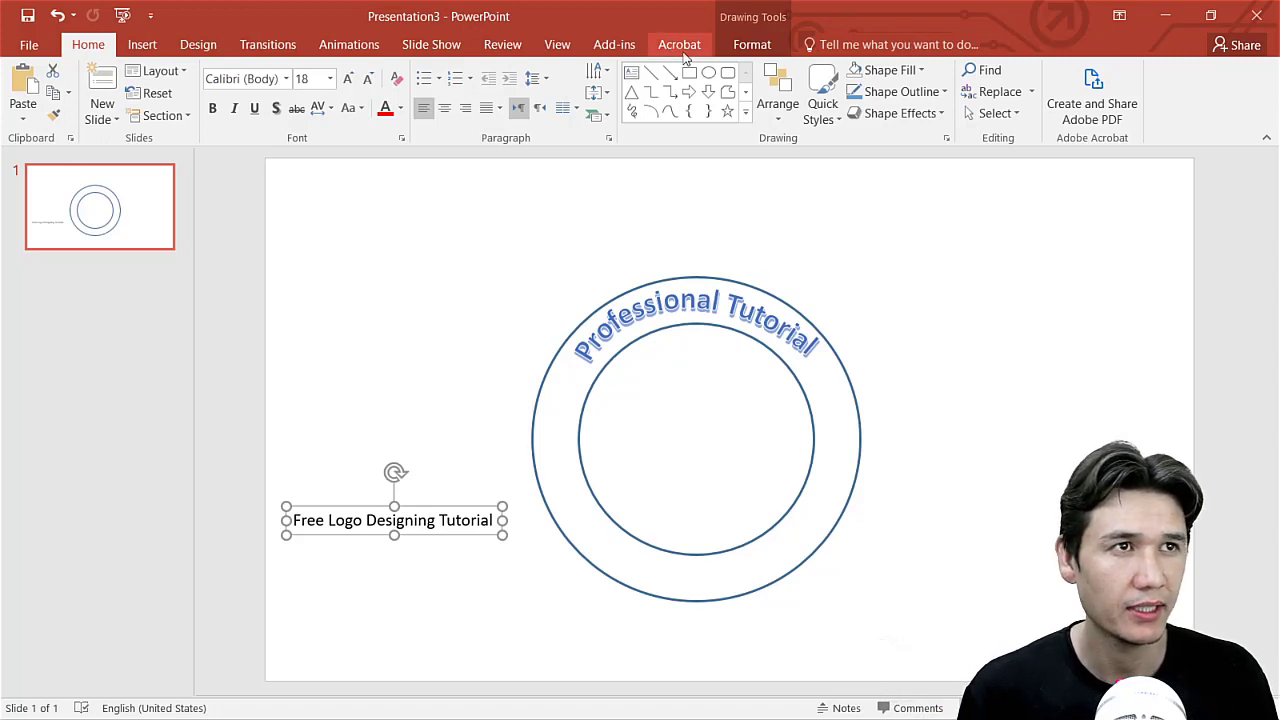
left_click(750, 45)
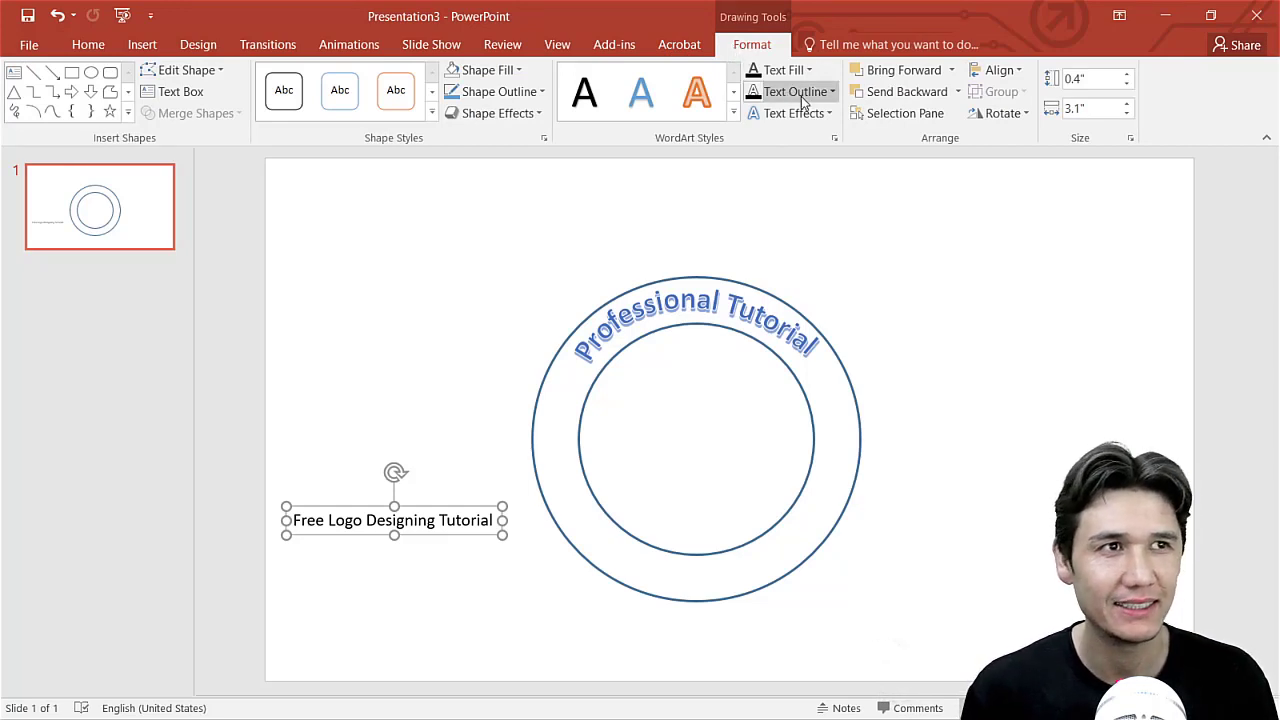
Step: Apply the circular Follow Path transform to 'Free Logo Designing Tutorial' and stretch its box over the rings
left_click(828, 113)
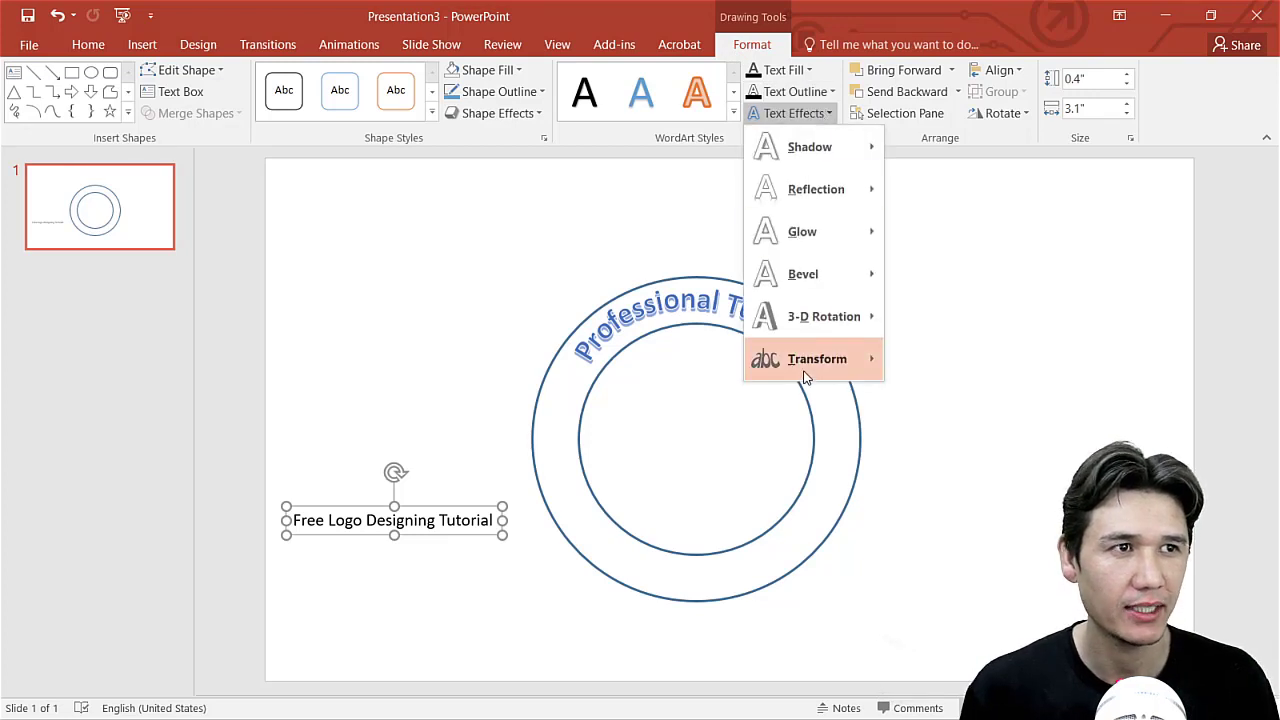
mouse_move(806, 359)
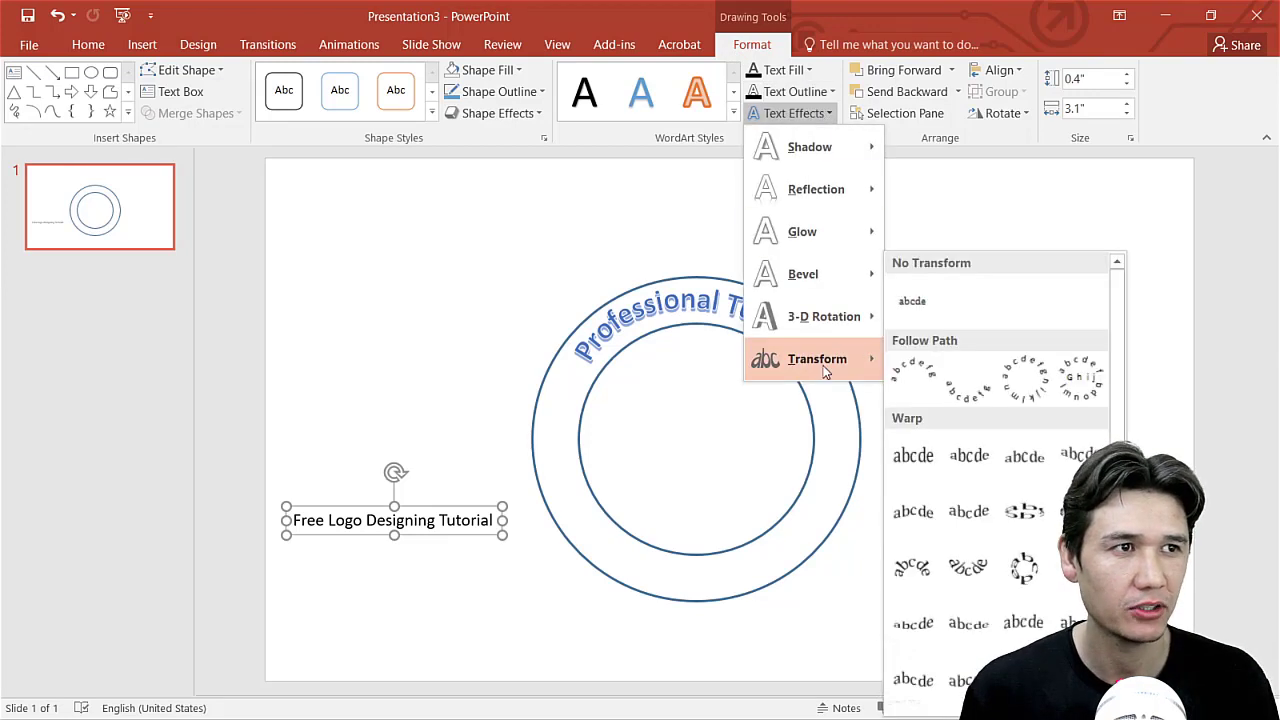
left_click(982, 392)
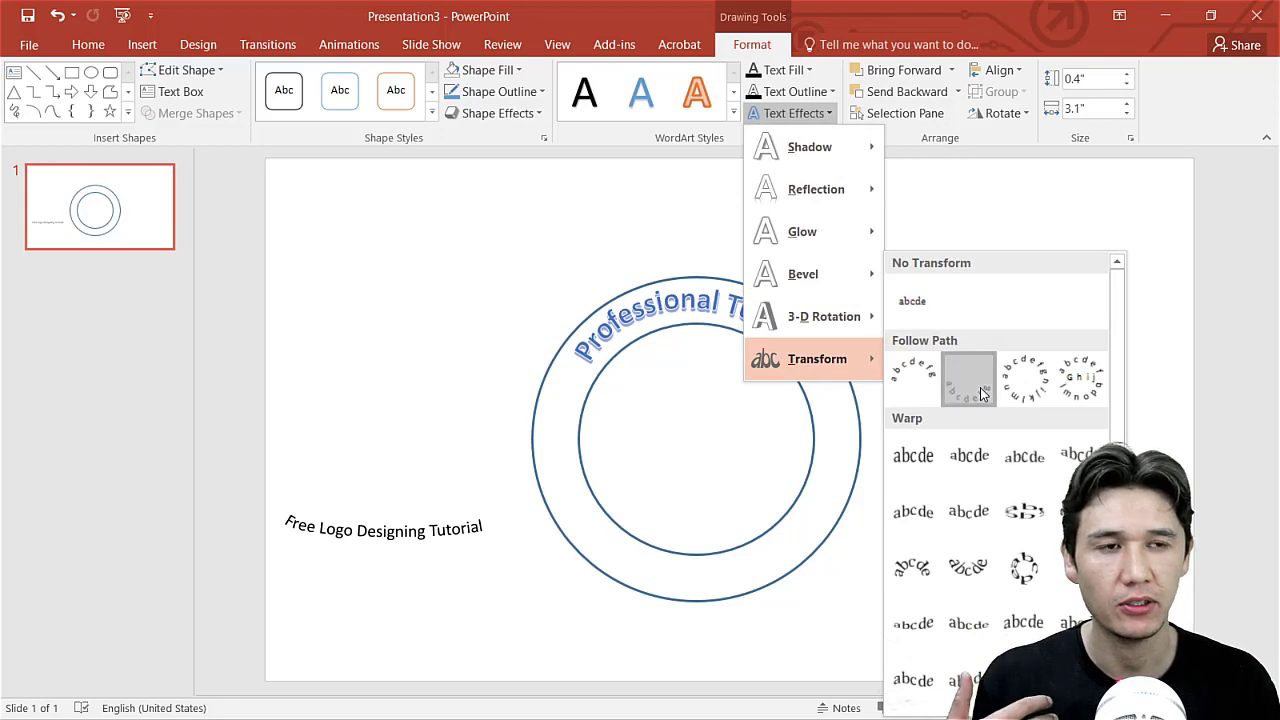
left_click_drag(400, 506, 651, 378)
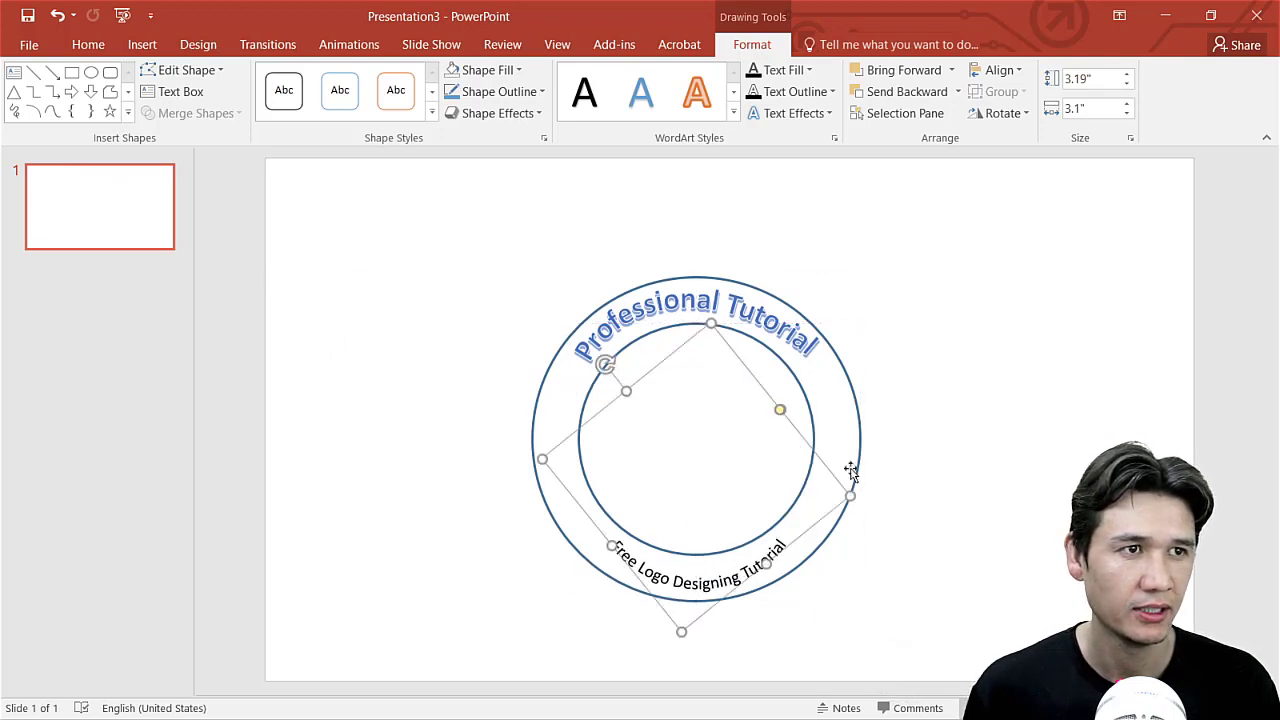
Step: Enlarge the bottom curved text box and raise its font size to 24 pt
left_click_drag(849, 495, 906, 480)
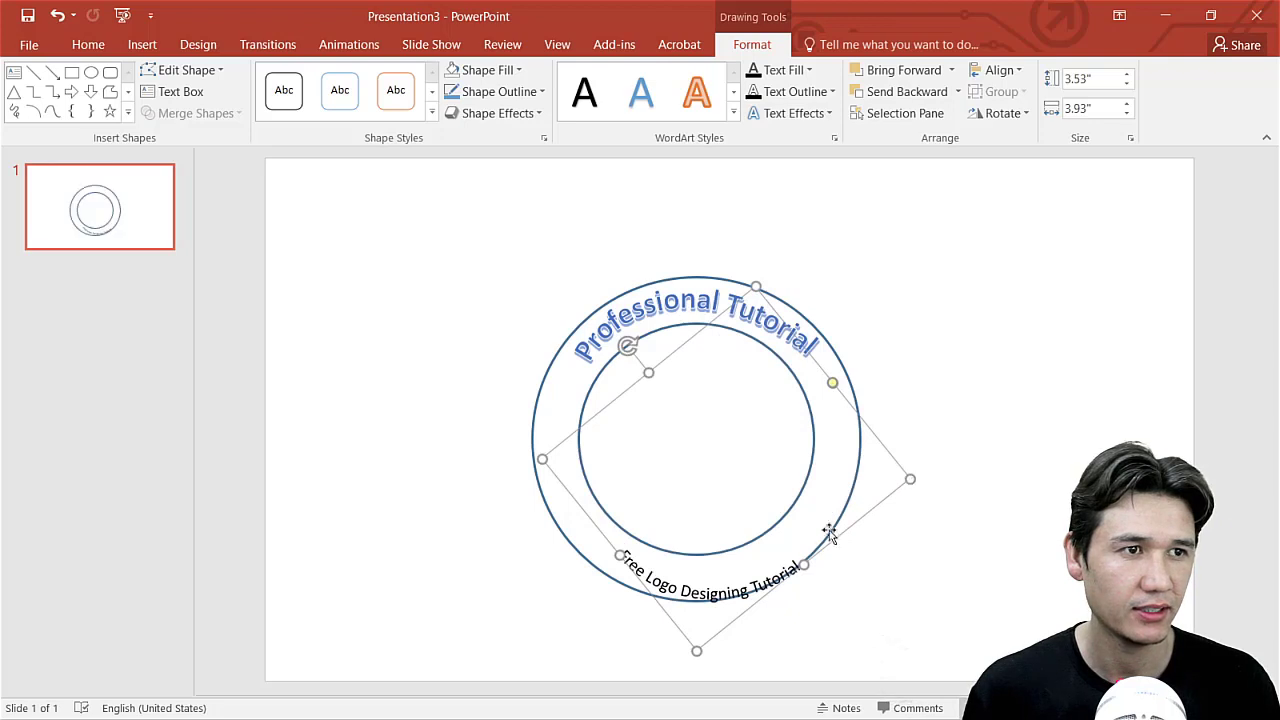
left_click_drag(738, 302, 720, 285)
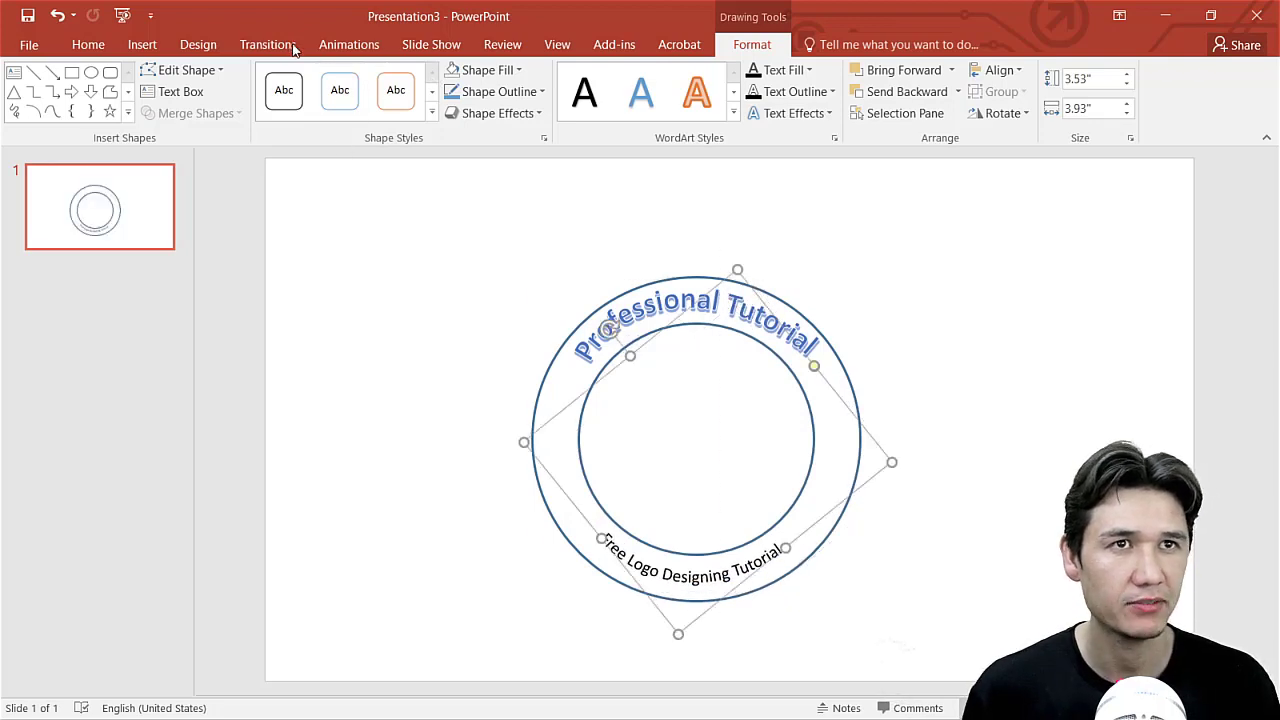
left_click(88, 44)
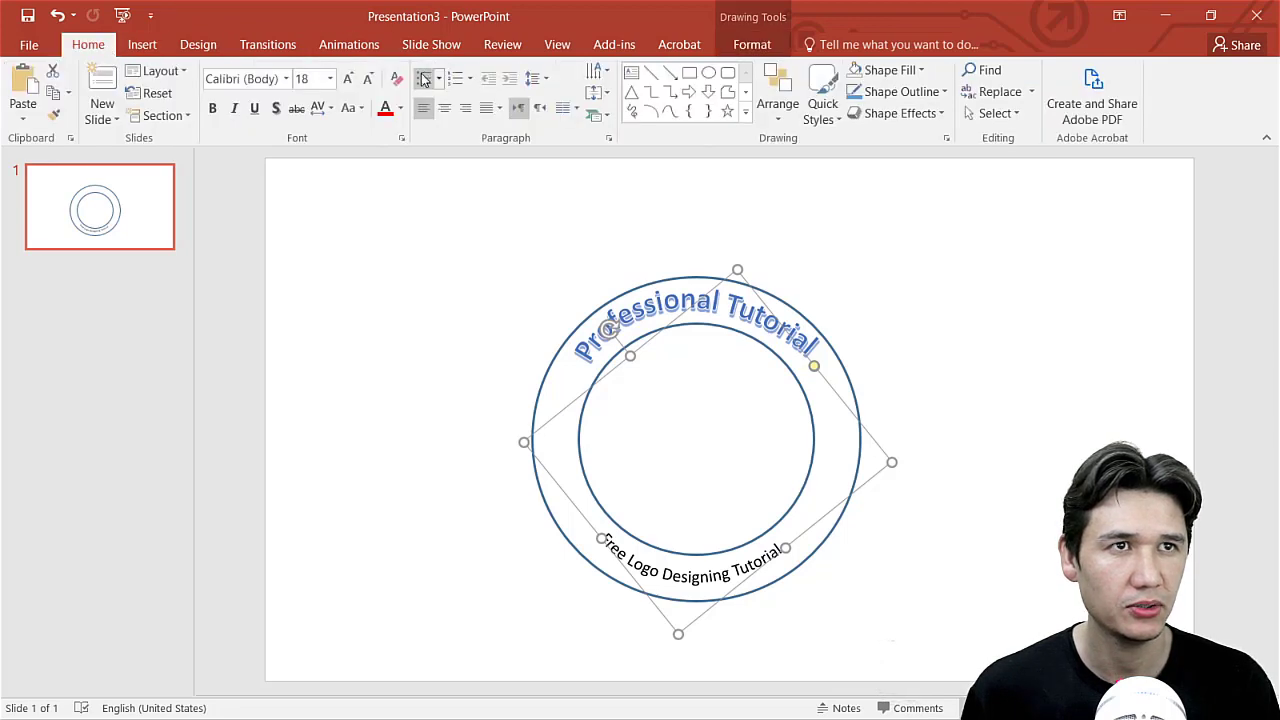
left_click(347, 79)
left_click(347, 79)
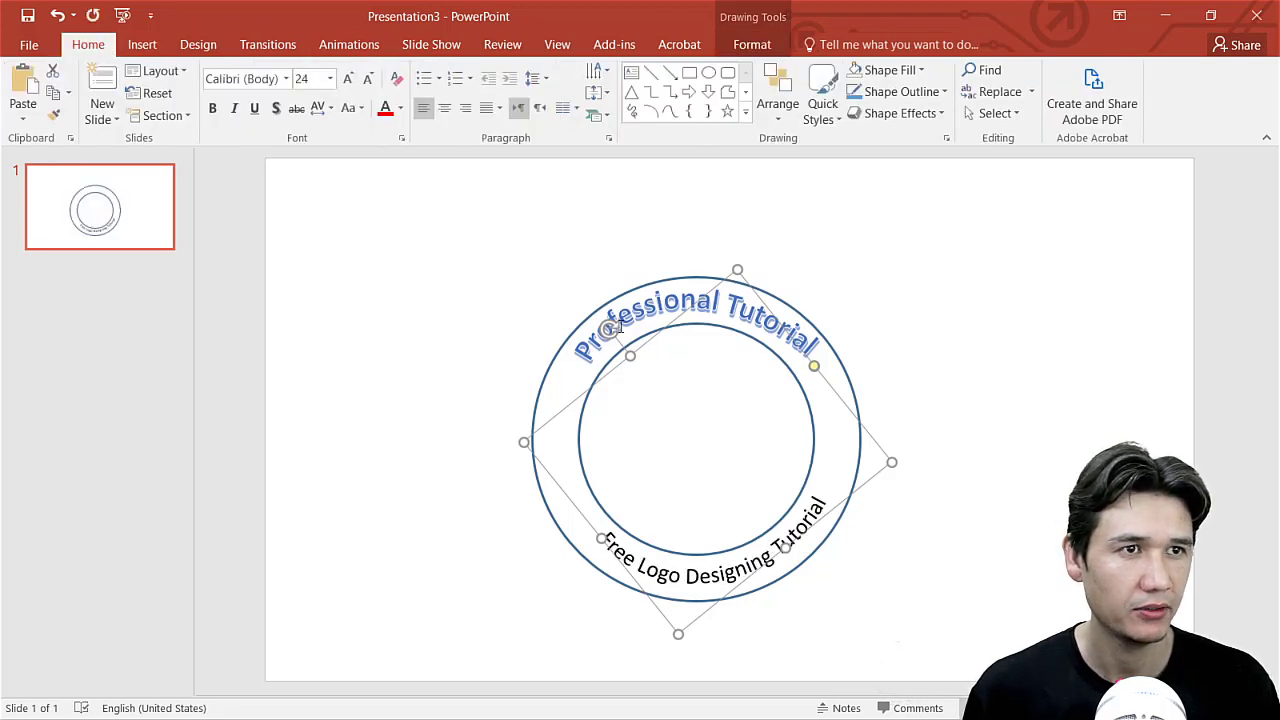
Step: Rotate and nudge the bottom arc so it sits evenly inside the lower ring
left_click_drag(611, 326, 633, 322)
key("Escape")
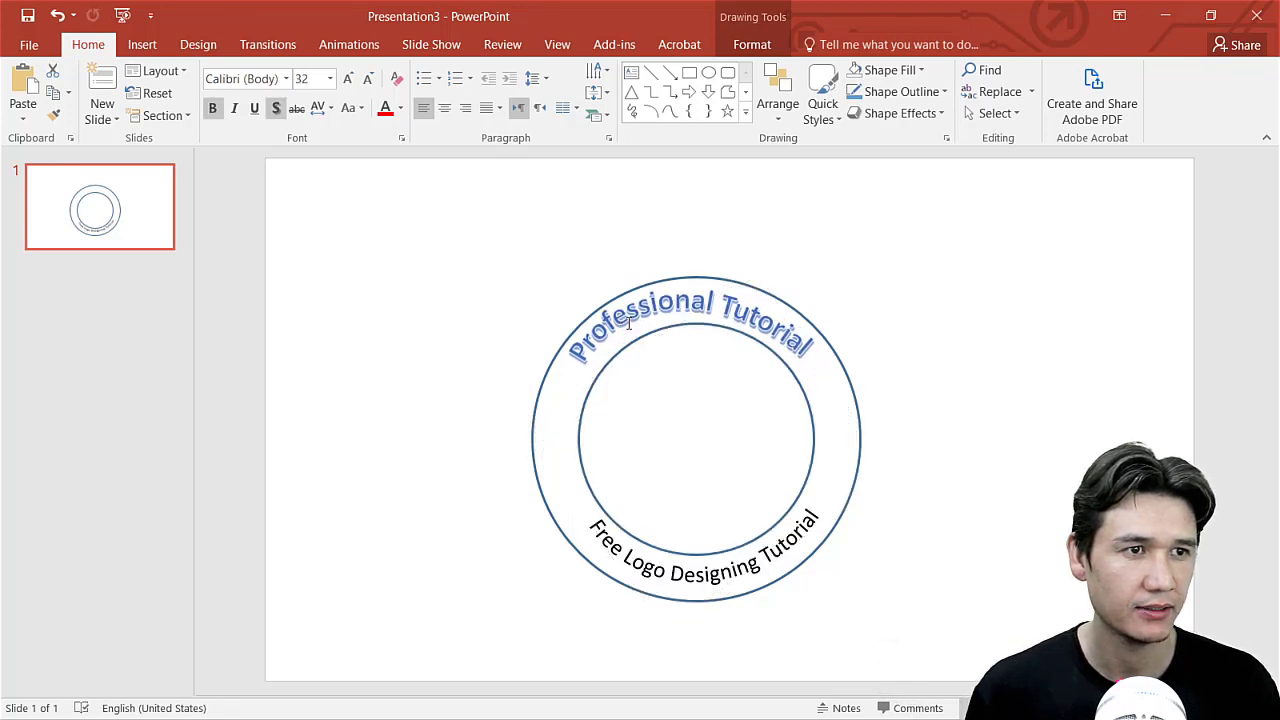
left_click(693, 397)
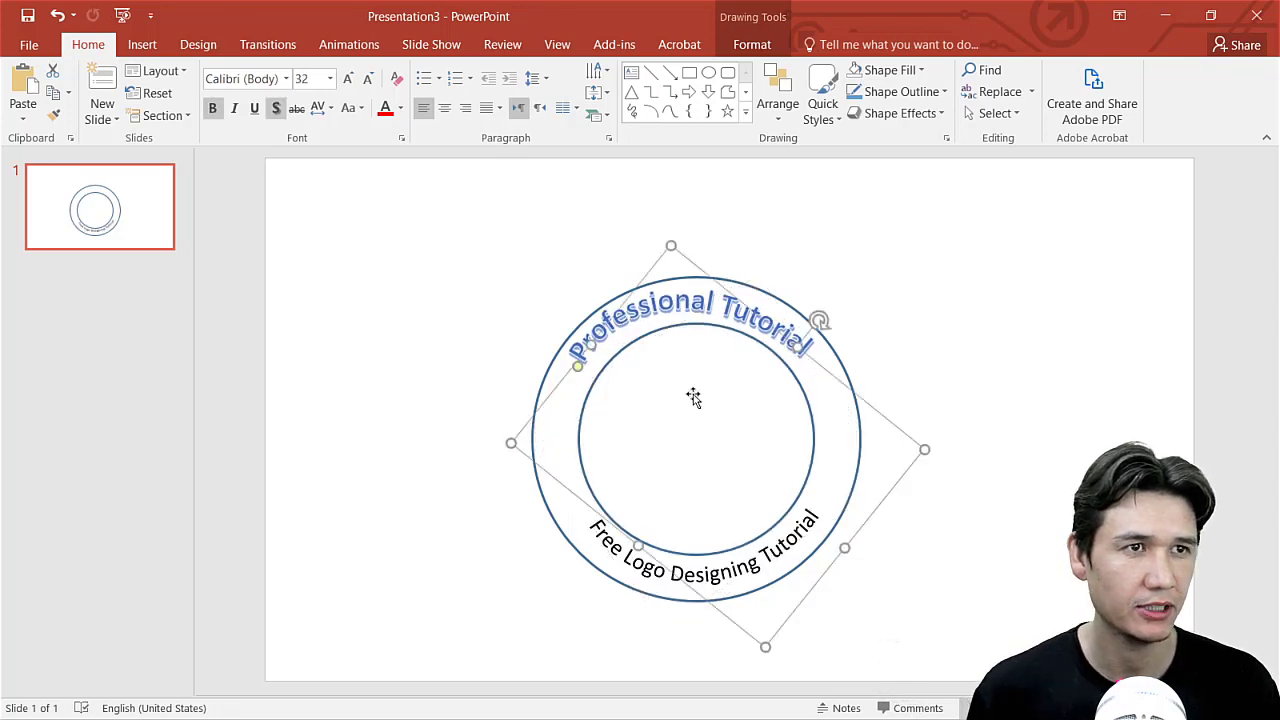
key("Escape")
left_click(709, 269)
left_click(772, 552)
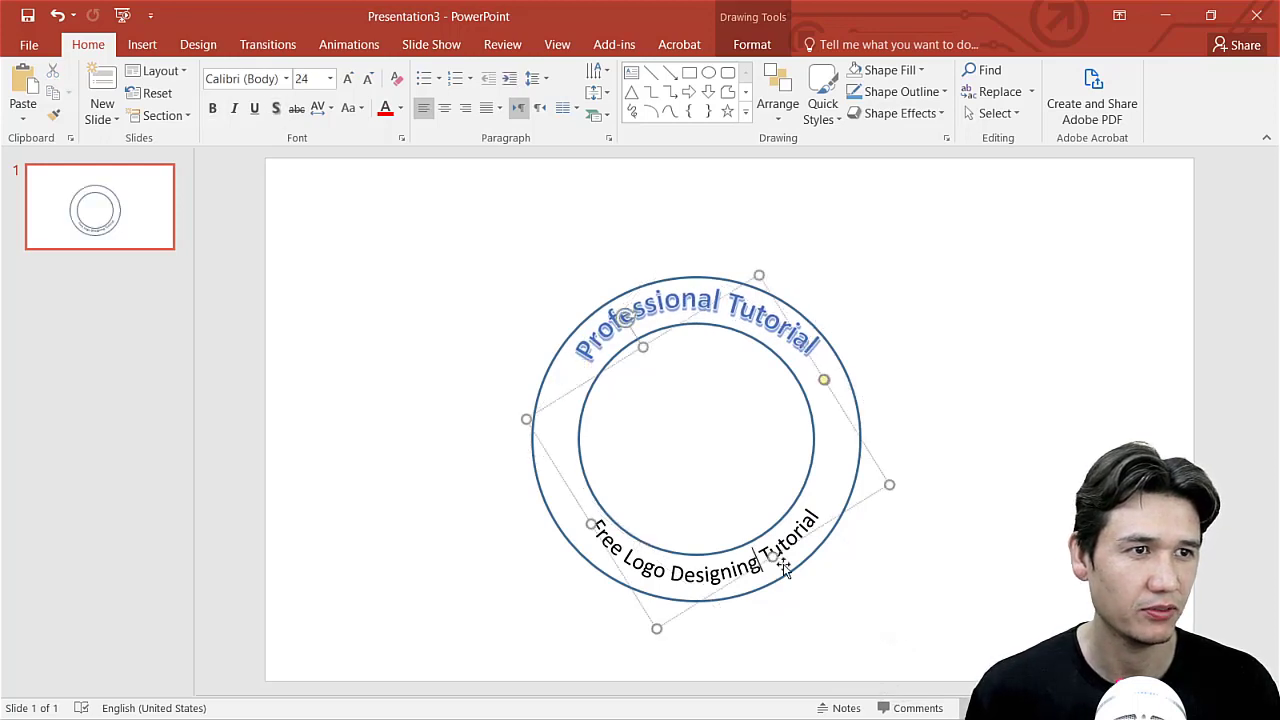
left_click_drag(871, 460, 871, 461)
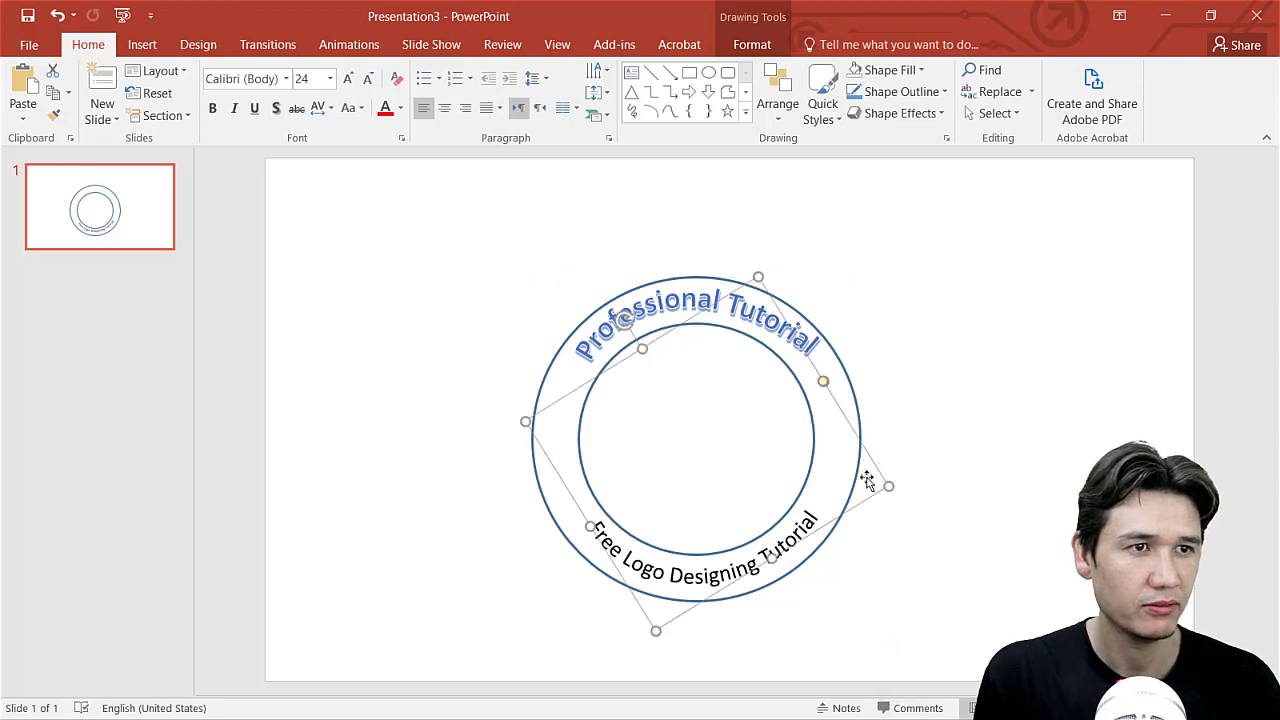
left_click_drag(590, 524, 584, 525)
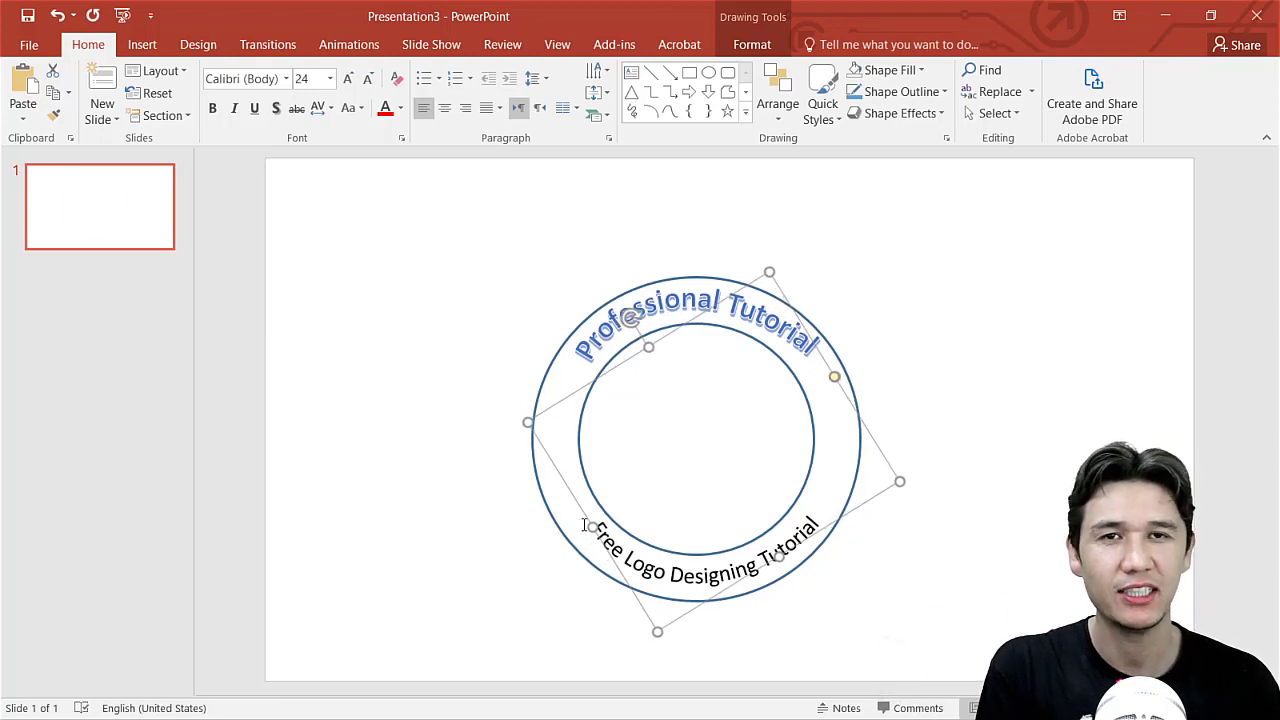
key("ctrl+Left")
key("ctrl+Left")
key("ctrl+Left")
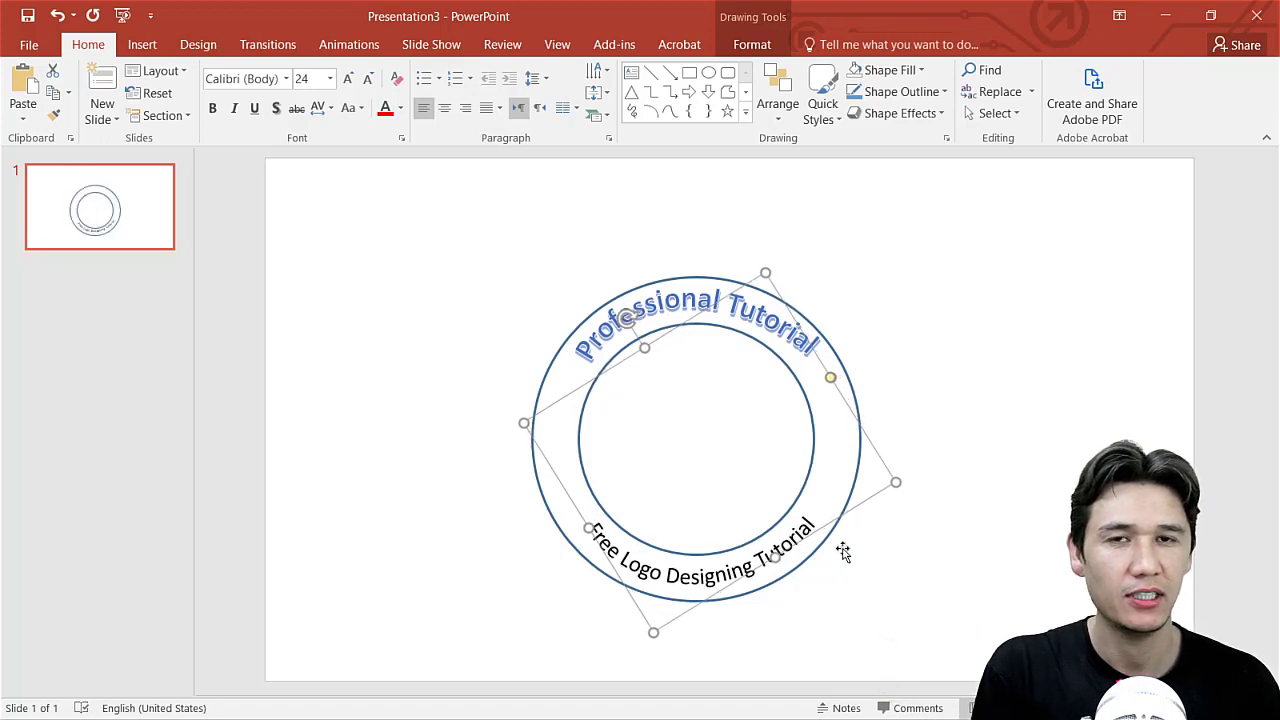
left_click(891, 575)
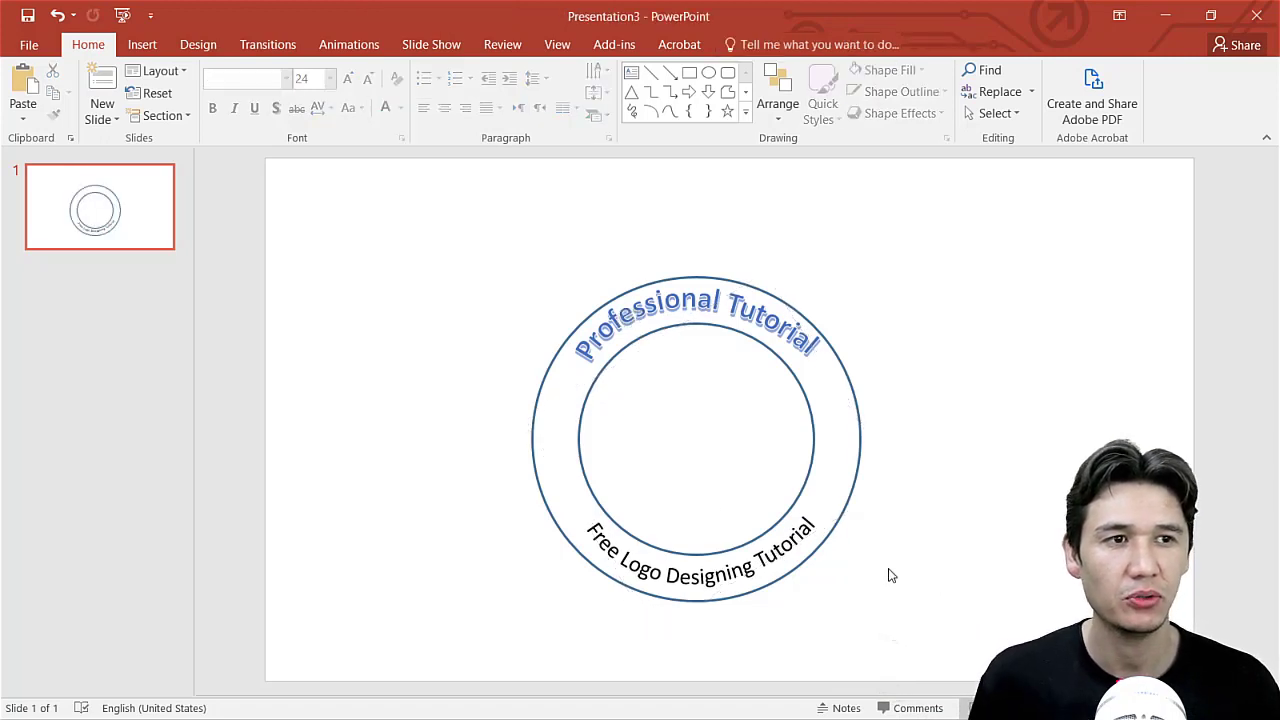
left_click(677, 578)
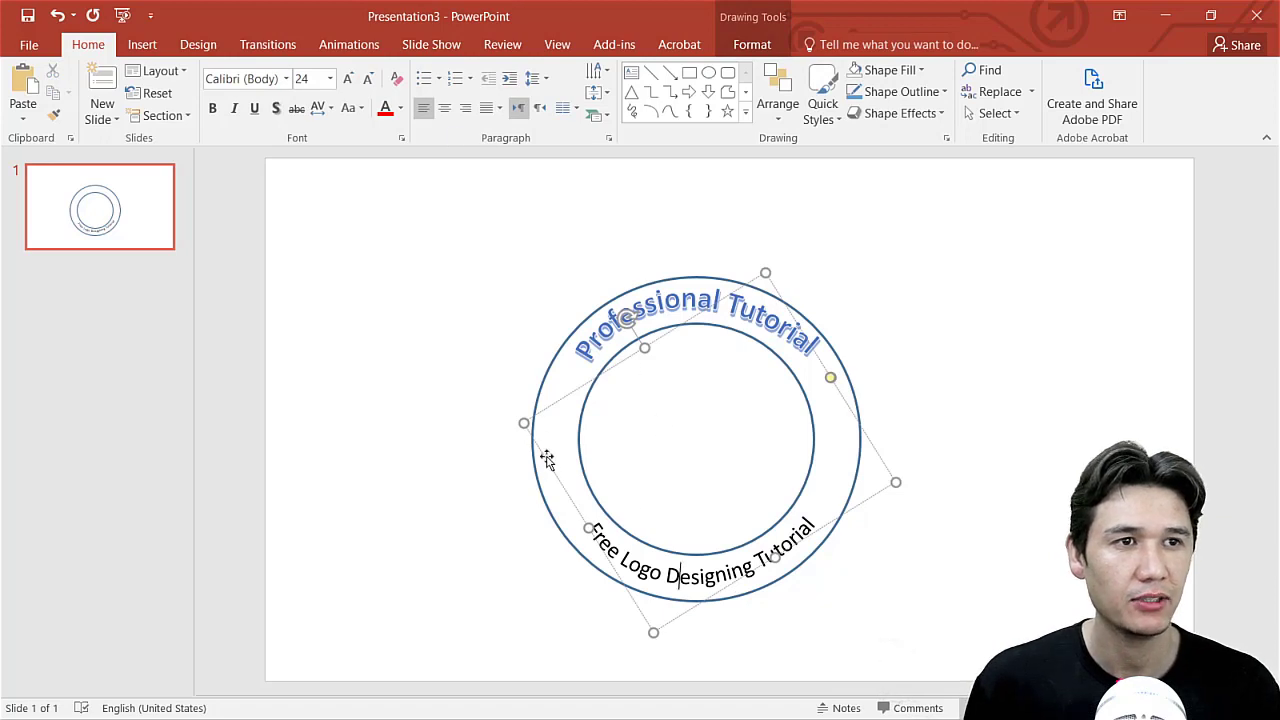
Step: Apply a bold dark-blue outlined WordArt style to the bottom 'Free Logo Designing Tutorial' text
left_click(752, 44)
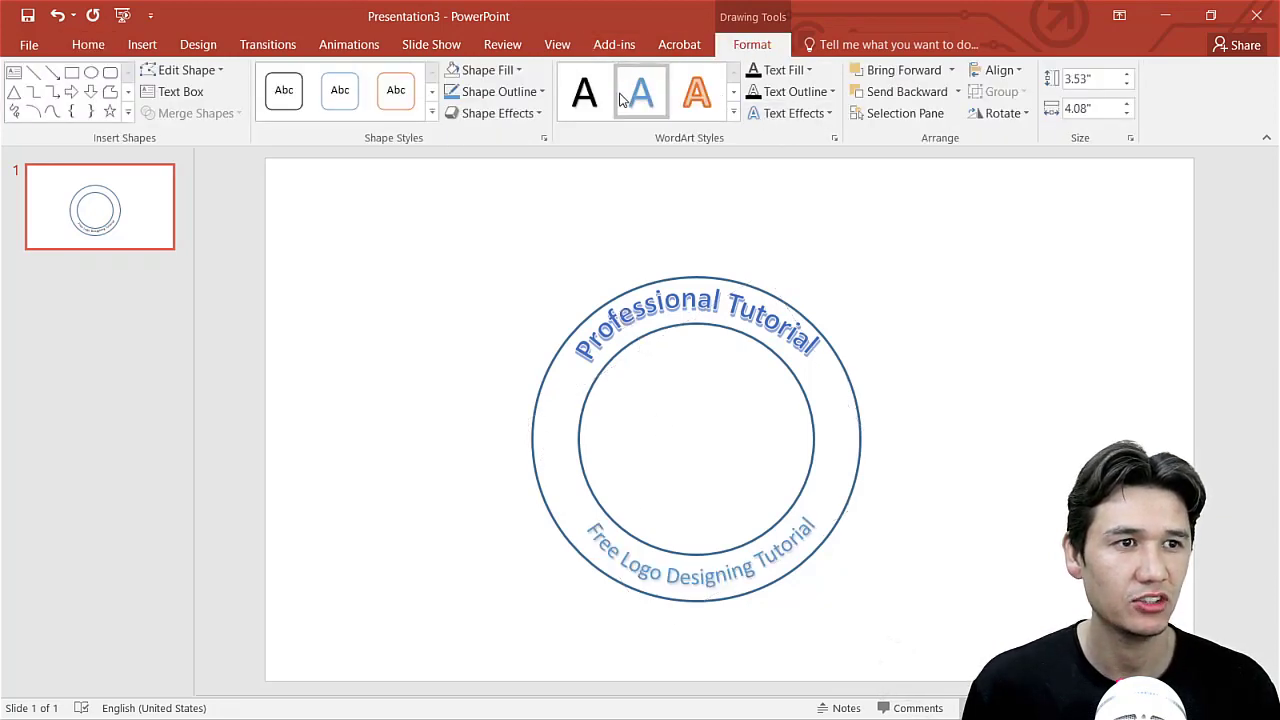
left_click(734, 116)
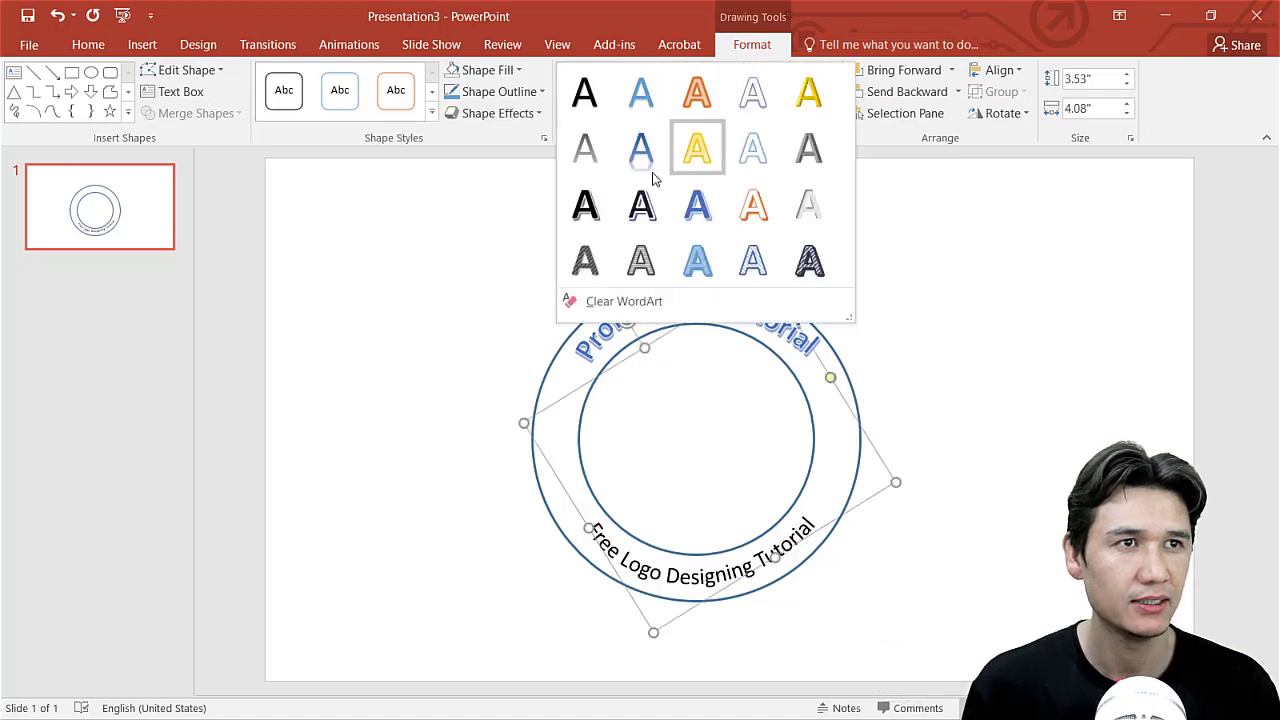
left_click(645, 207)
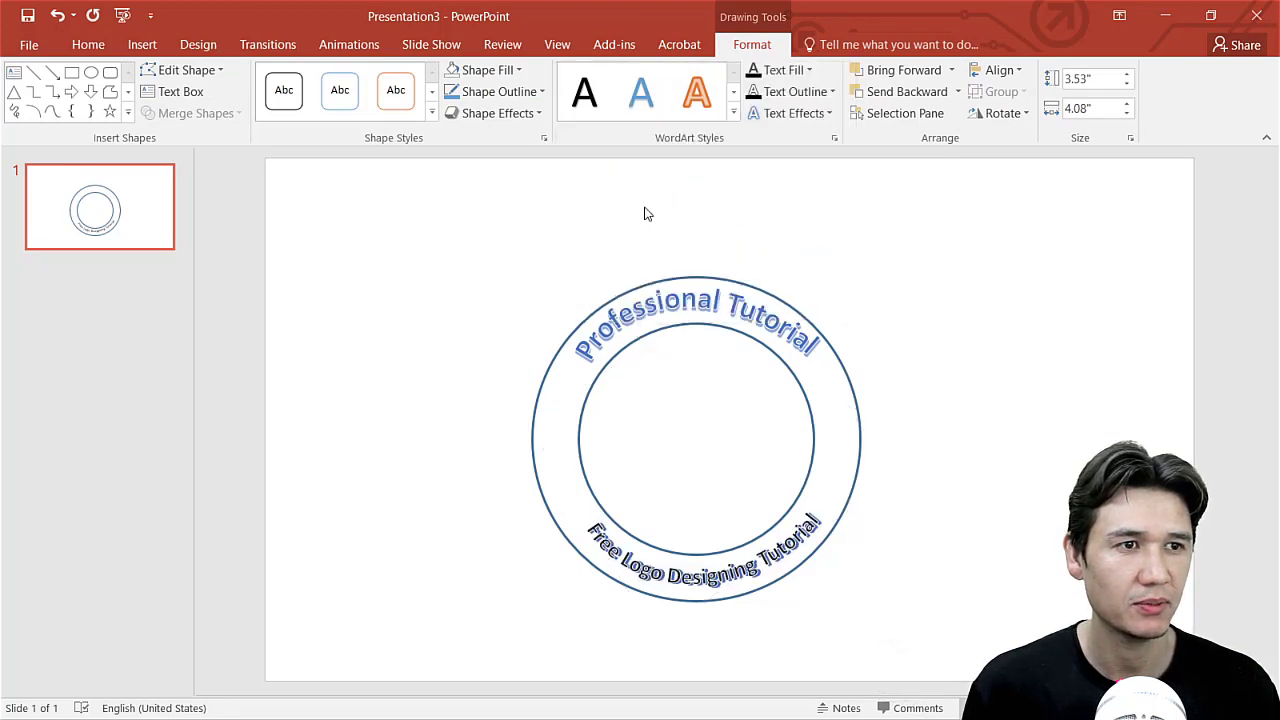
left_click(930, 354)
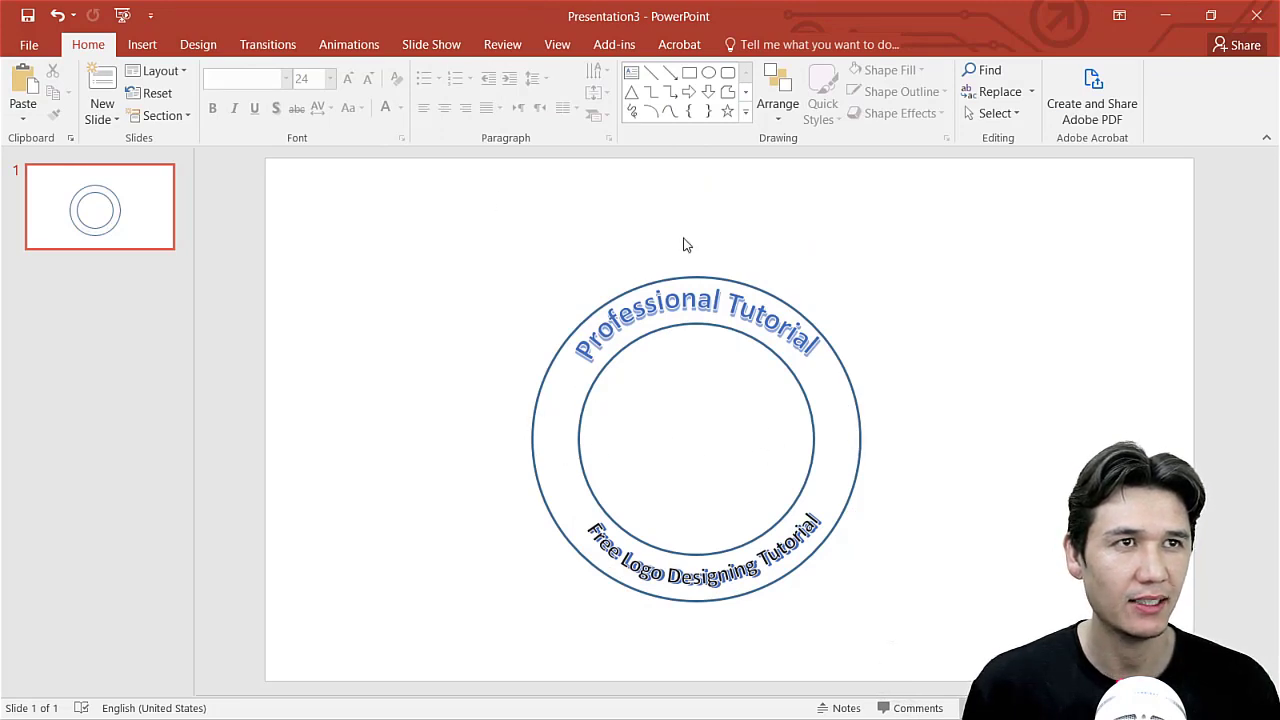
Step: Draw a small five-point star on the ring's left side and fill it dark blue
left_click(727, 111)
mouse_move(545, 433)
left_mouse_down()
mouse_move(580, 455)
mouse_move(584, 478)
mouse_move(563, 455)
left_mouse_up()
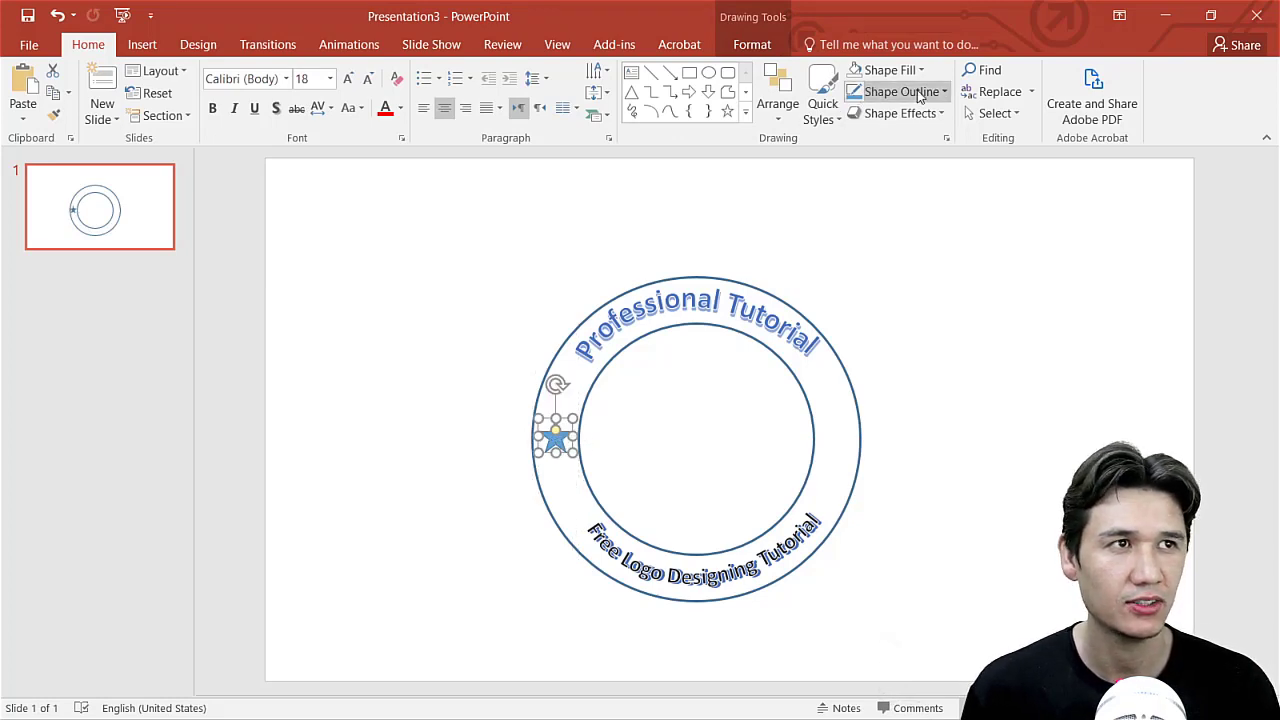
left_click(945, 92)
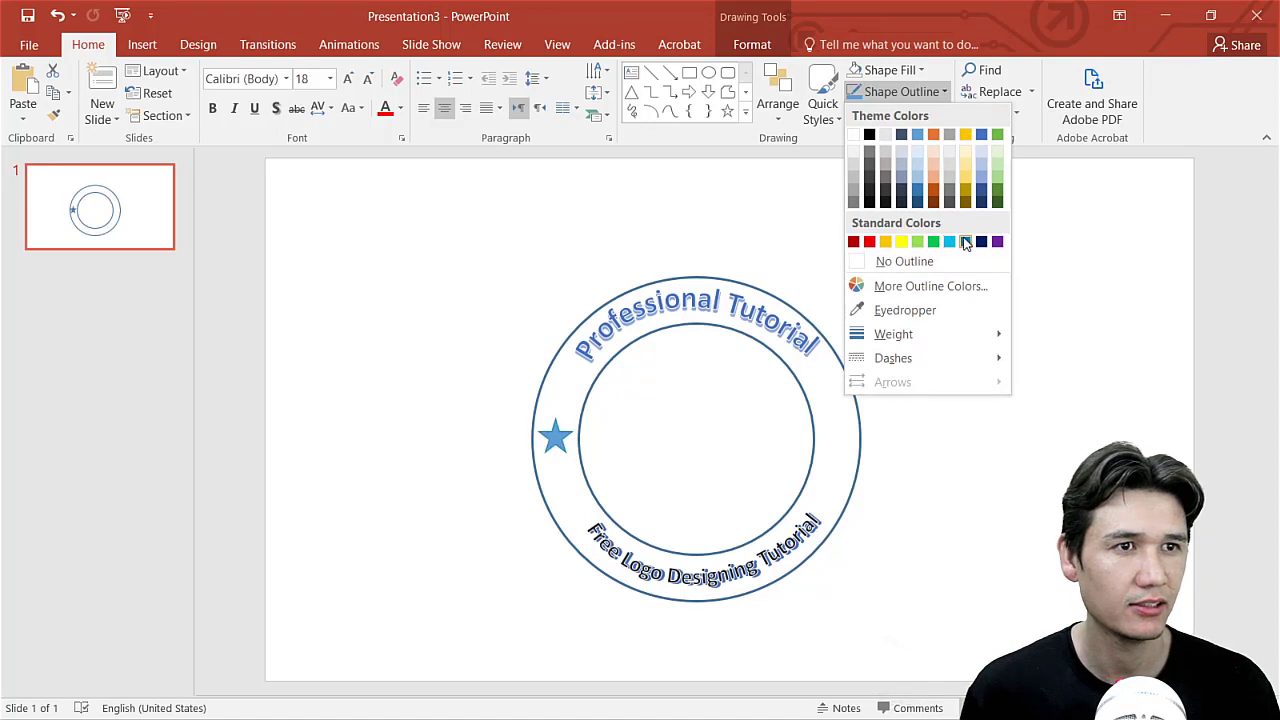
left_click(920, 70)
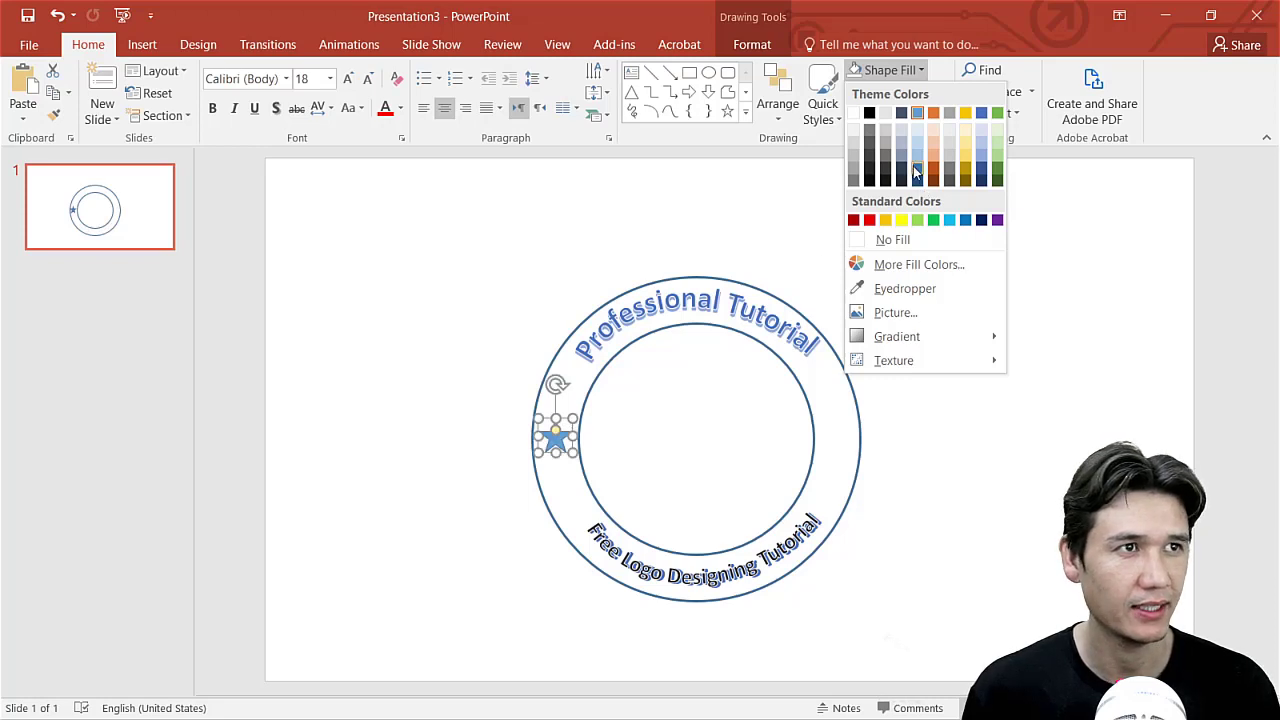
left_click(916, 172)
Step: Duplicate the blue star and place the copy on the ring's right side
left_click(457, 317)
left_click(558, 447)
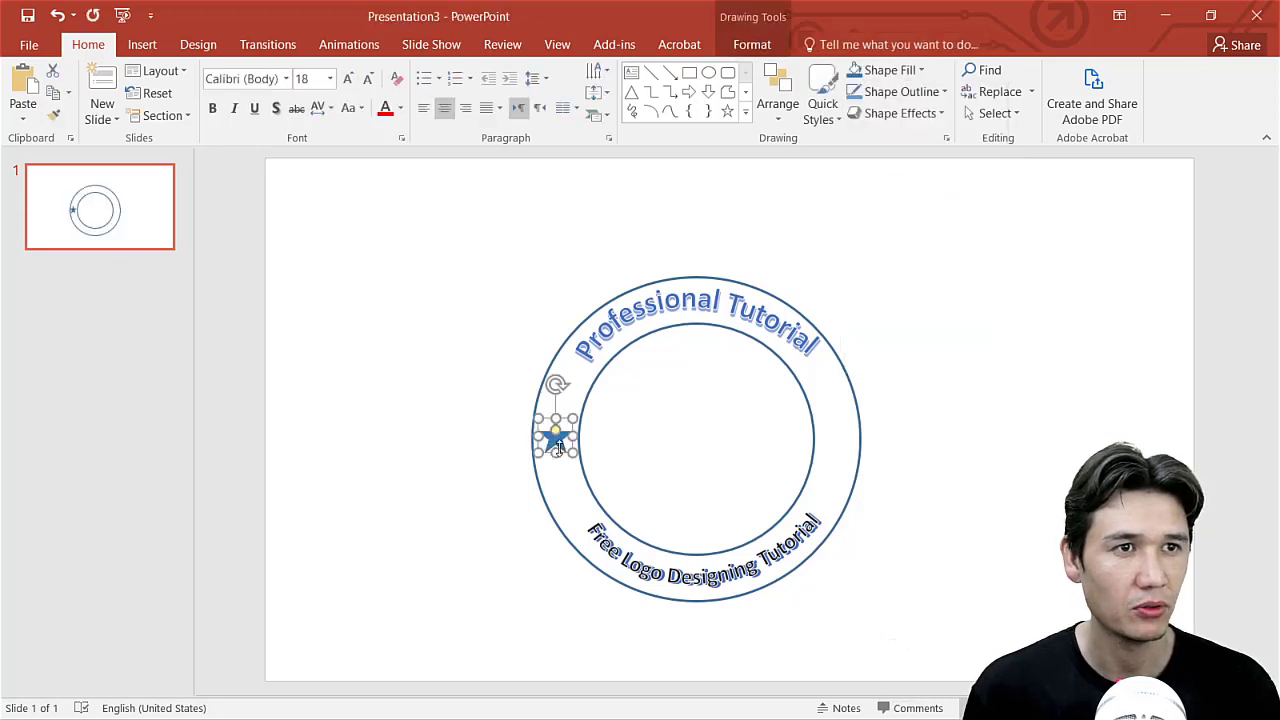
key("ctrl+c")
key("ctrl+v")
left_click_drag(558, 447, 840, 443)
left_click(927, 430)
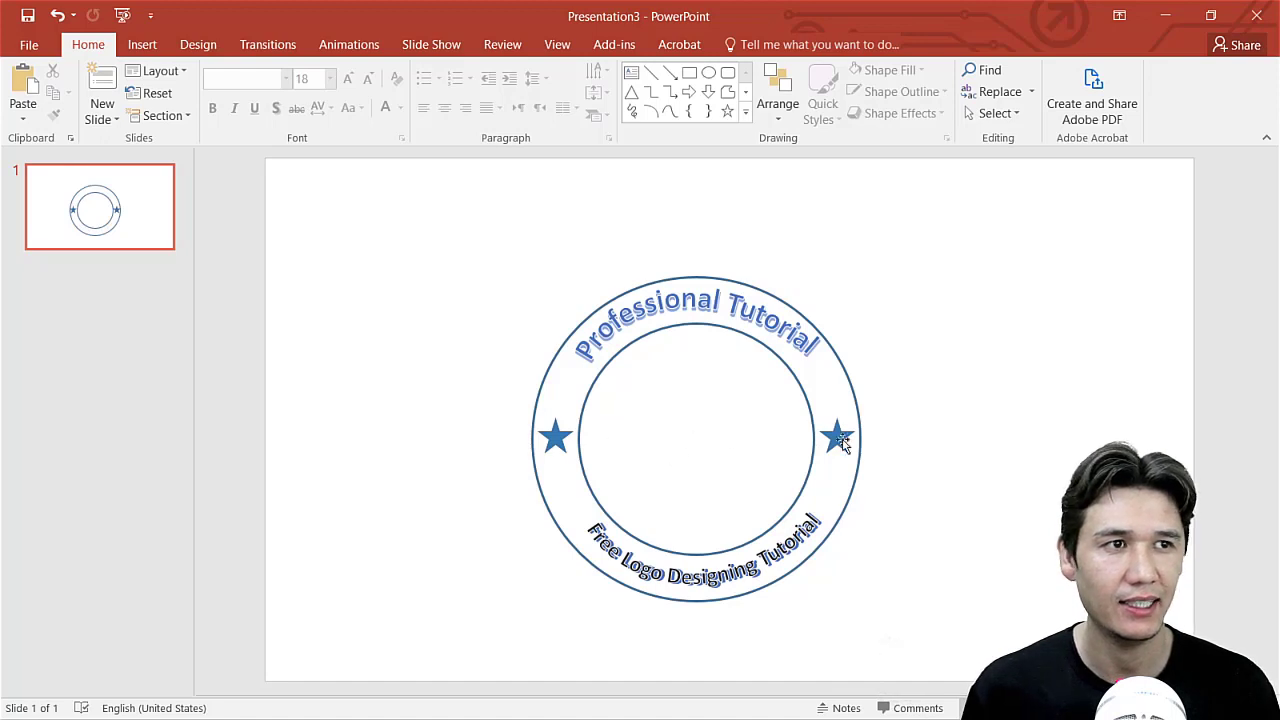
left_click(714, 316)
Step: Add a text box reading 'PT' at the slide's upper left
left_click(530, 250)
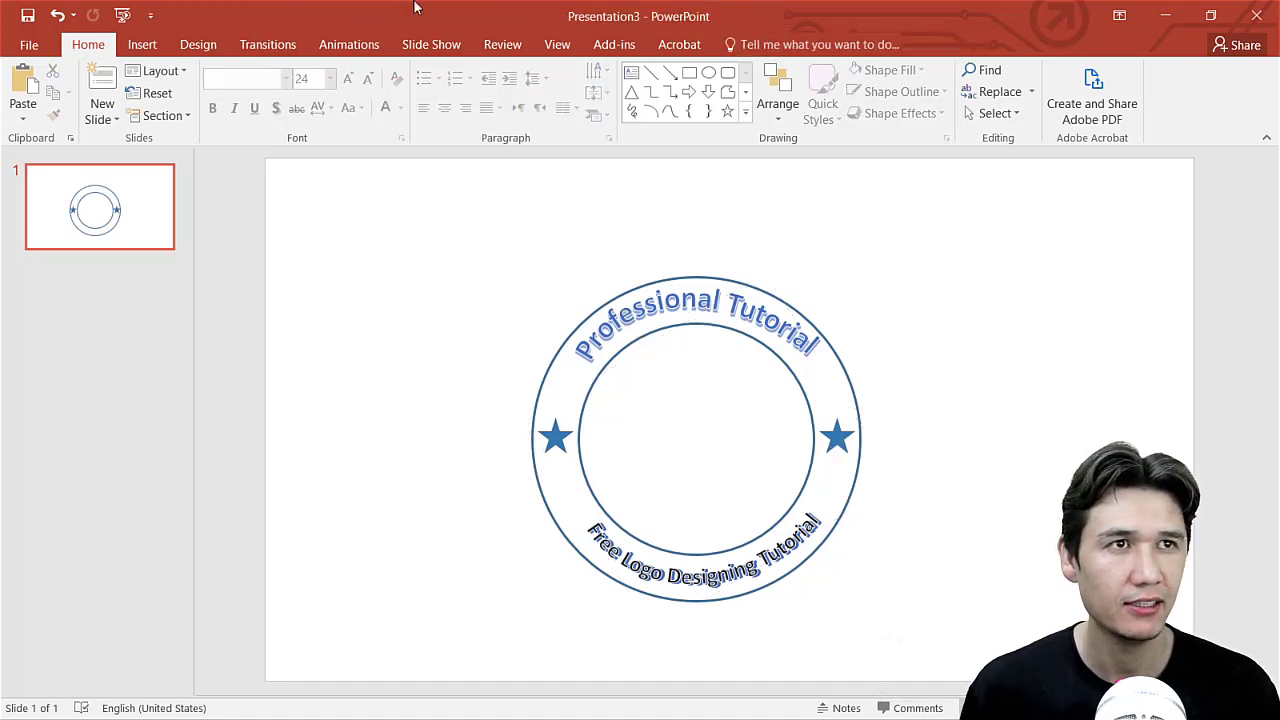
left_click(138, 44)
left_click(733, 112)
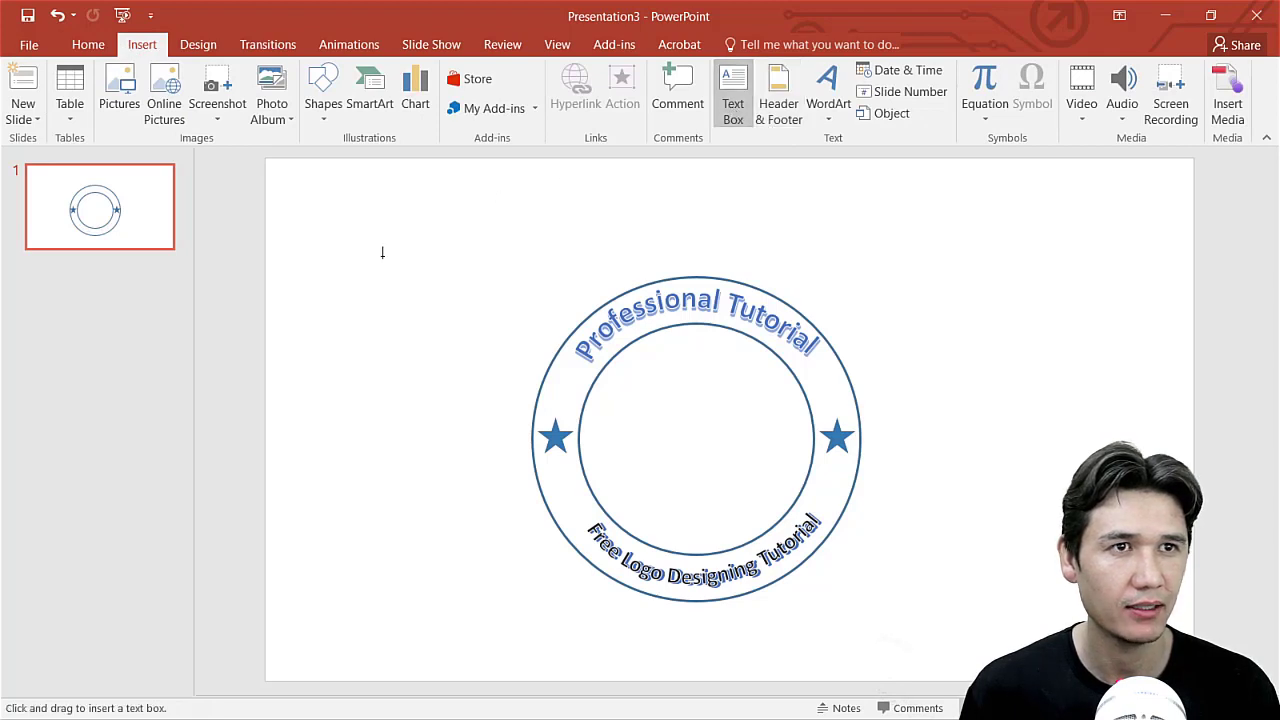
left_click(384, 255)
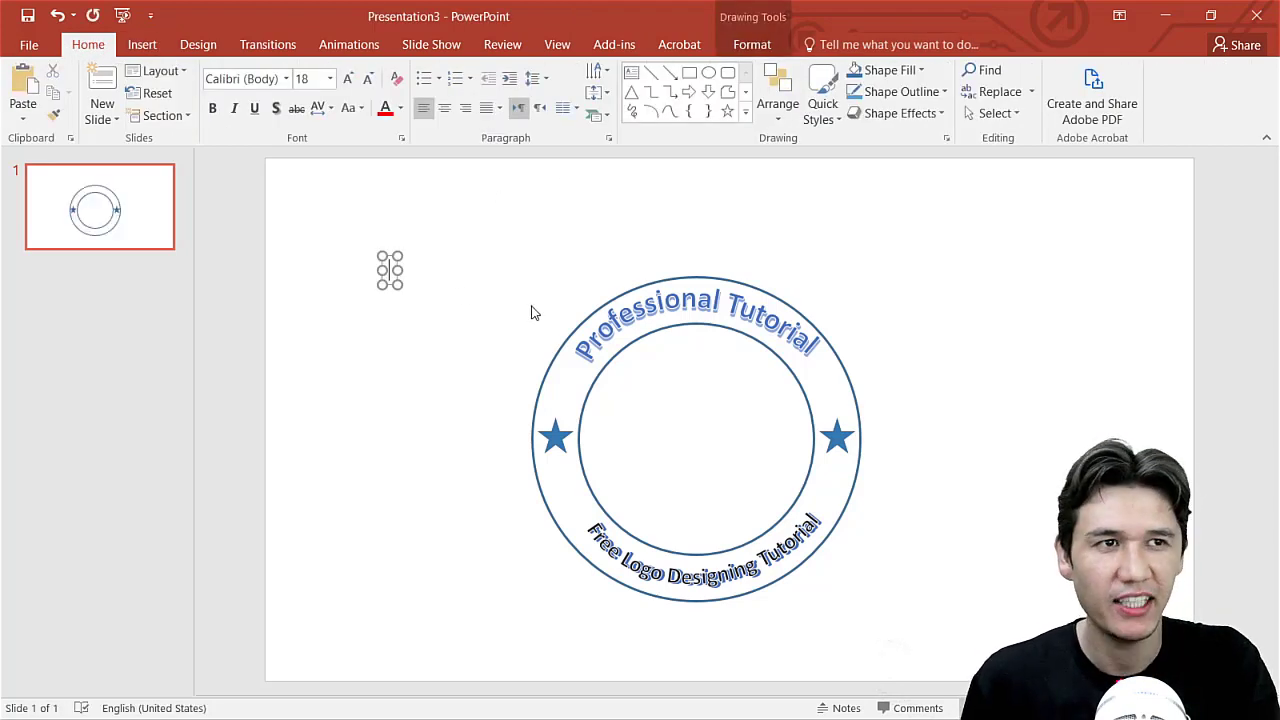
type("PT")
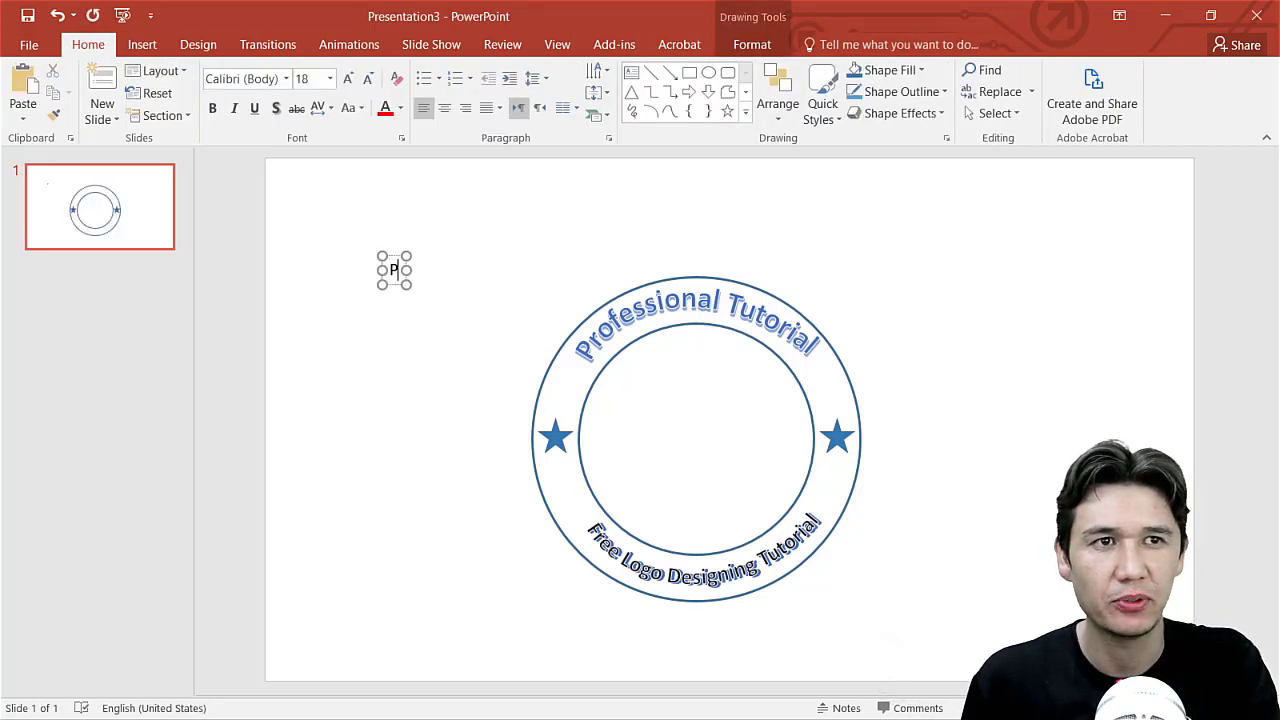
Step: Increase the PT text size several steps beyond 32 pt
left_click(348, 78)
left_click(348, 78)
left_click(348, 78)
left_click(348, 78)
left_click(405, 259)
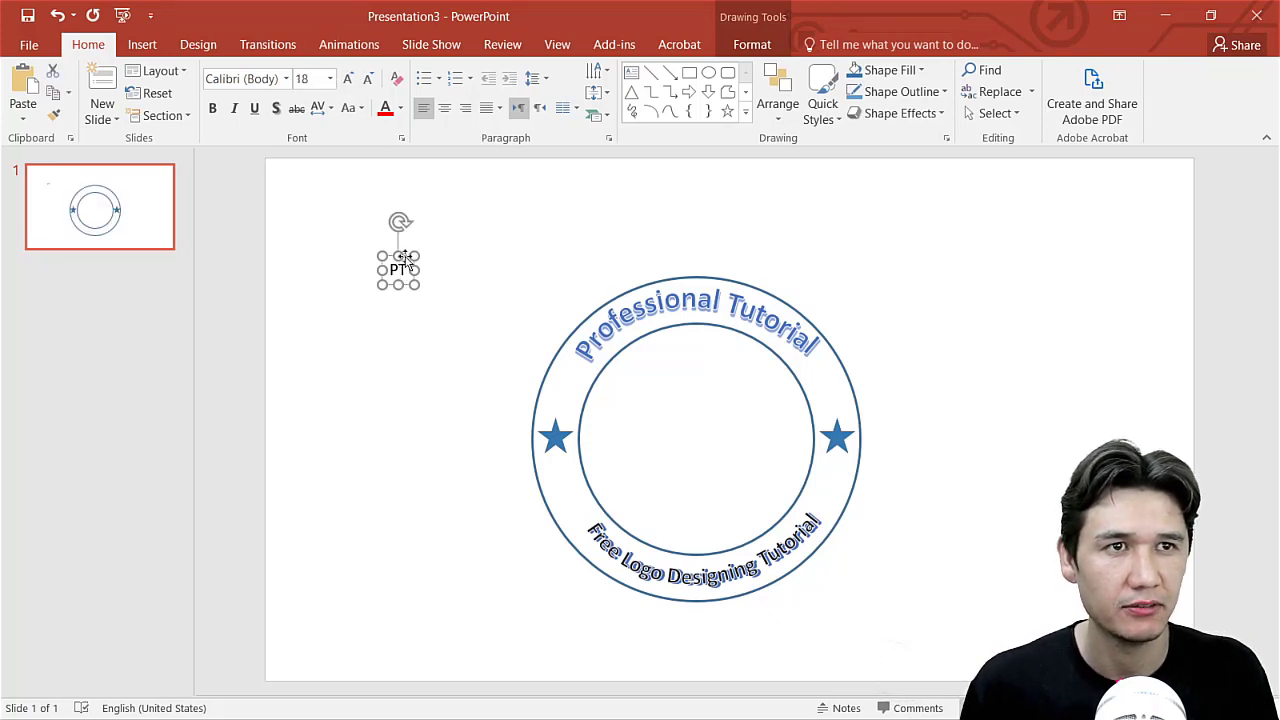
left_click(348, 78)
left_click(348, 78)
left_click(348, 78)
left_click(348, 78)
left_click(348, 78)
left_click(348, 78)
left_click(348, 78)
left_click(348, 78)
left_click(346, 80)
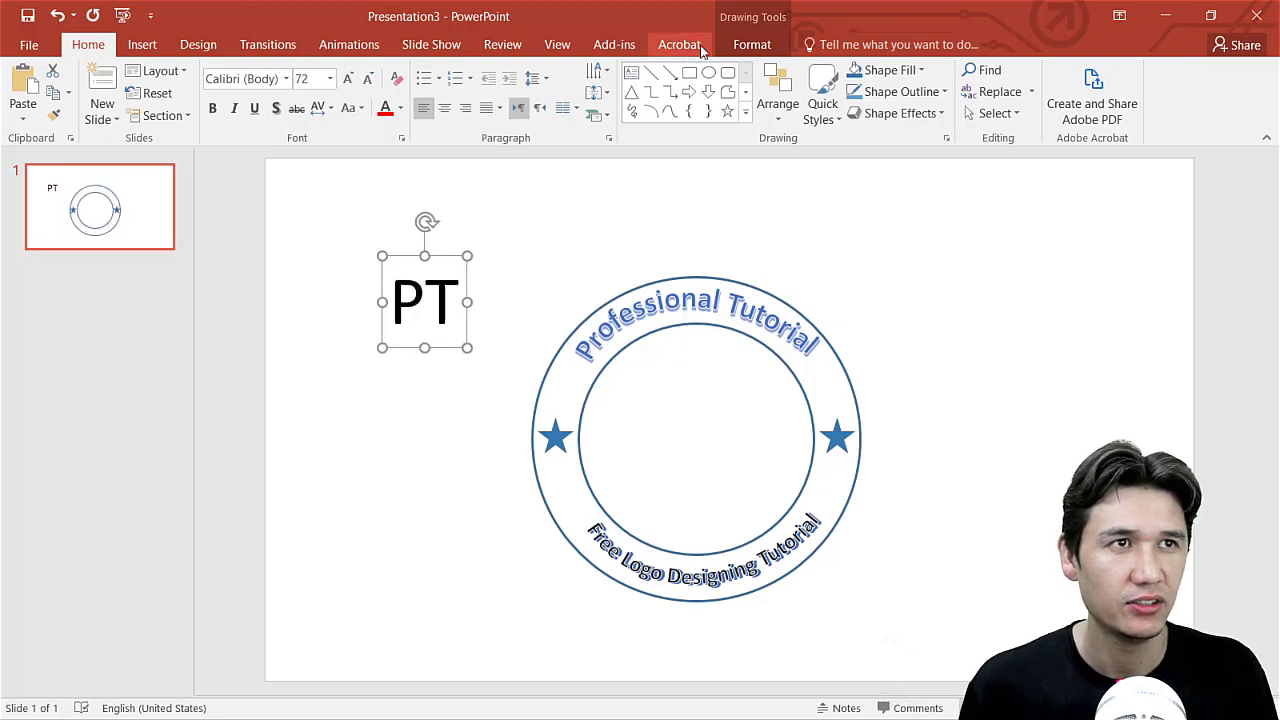
Step: Apply the blue gradient WordArt style to PT and move it into the circle's centre
left_click(740, 46)
left_click(734, 113)
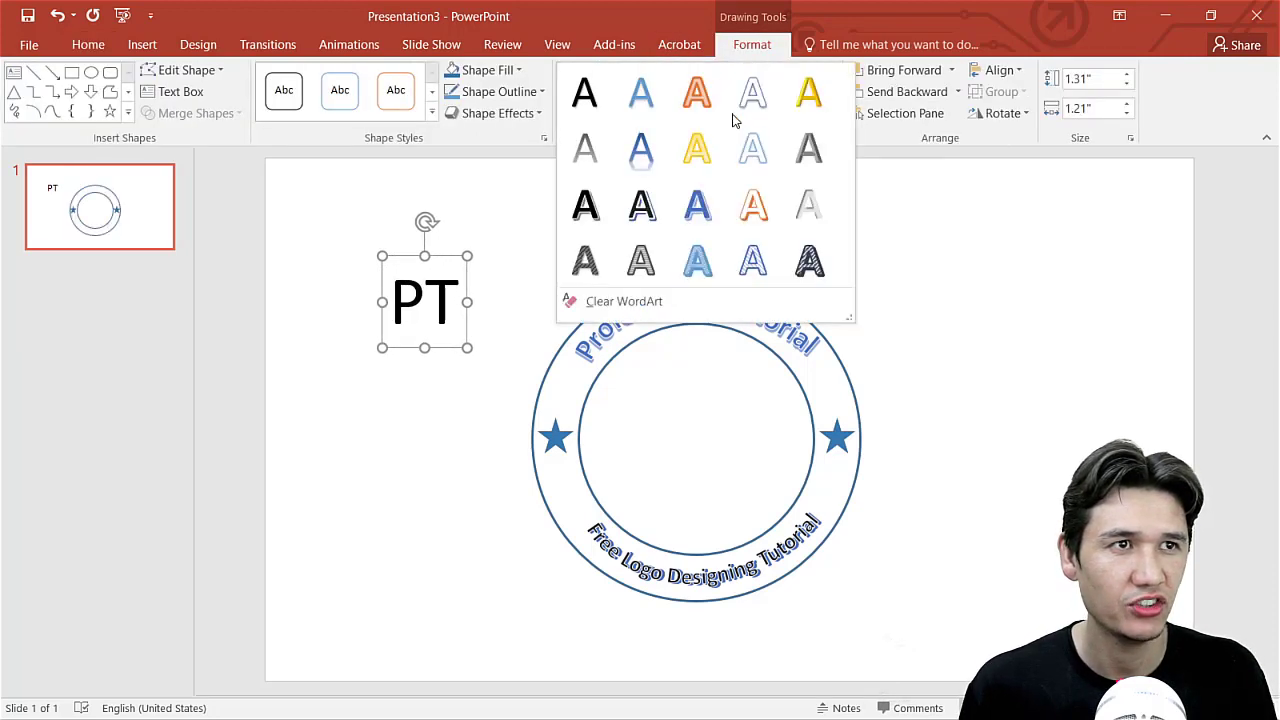
left_click(640, 152)
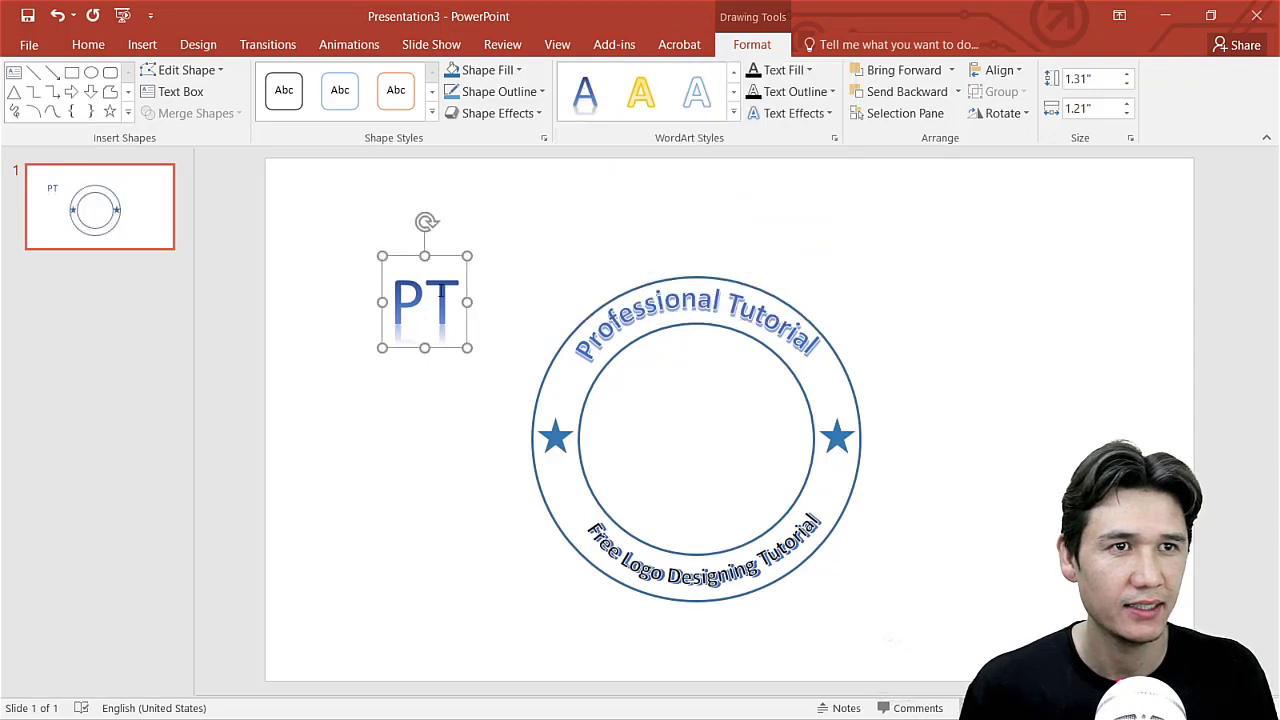
left_click_drag(447, 258, 718, 385)
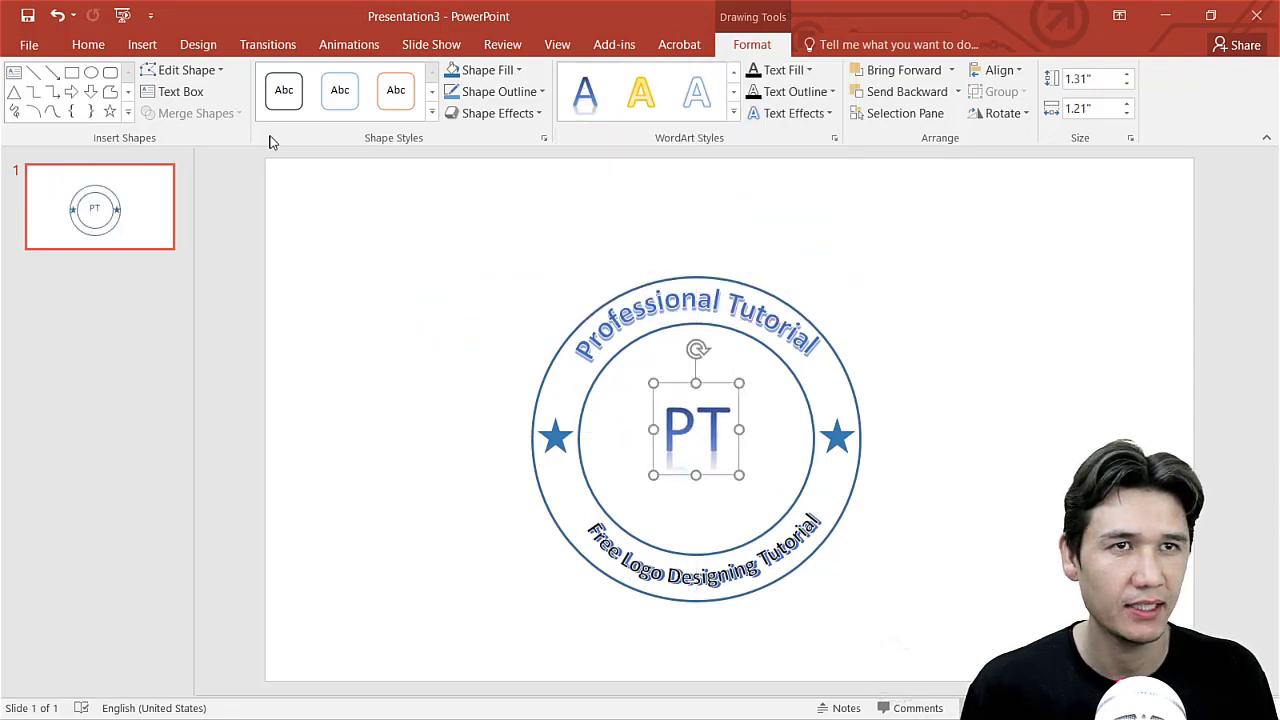
Step: Change the PT font to Adria Grotesk
left_click(89, 44)
left_click(285, 79)
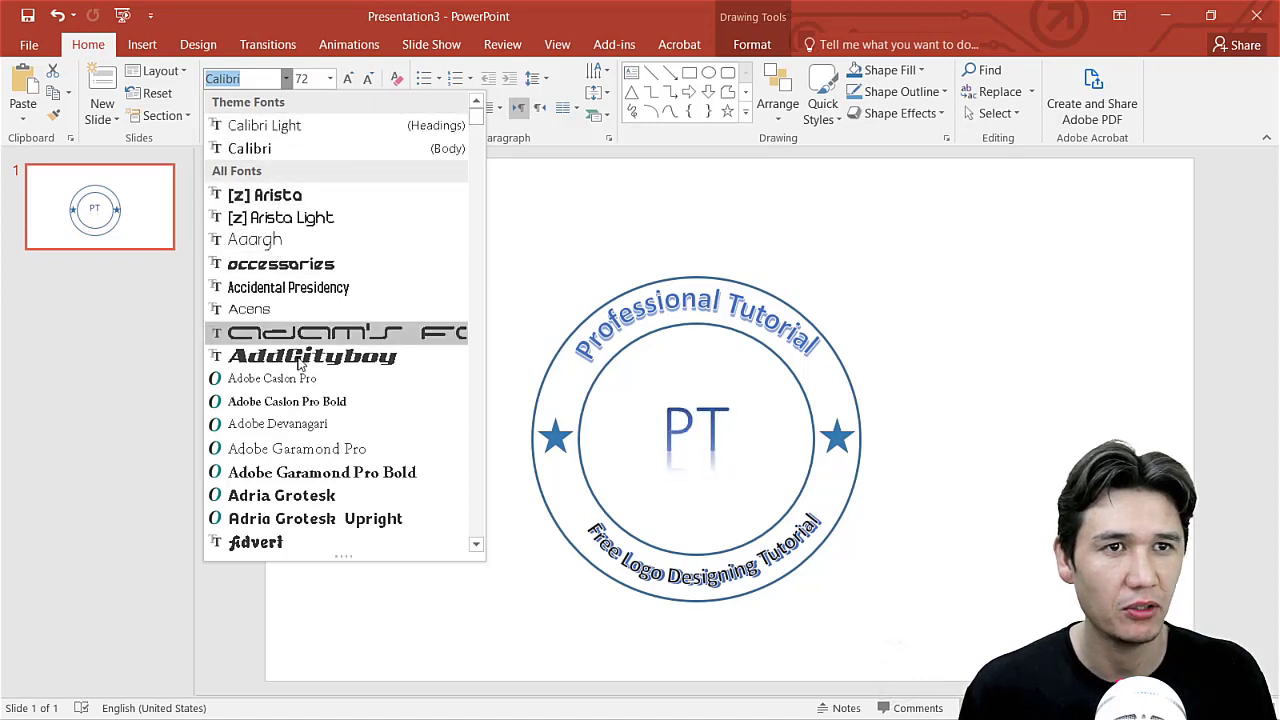
scroll(300, 370, "down", 2)
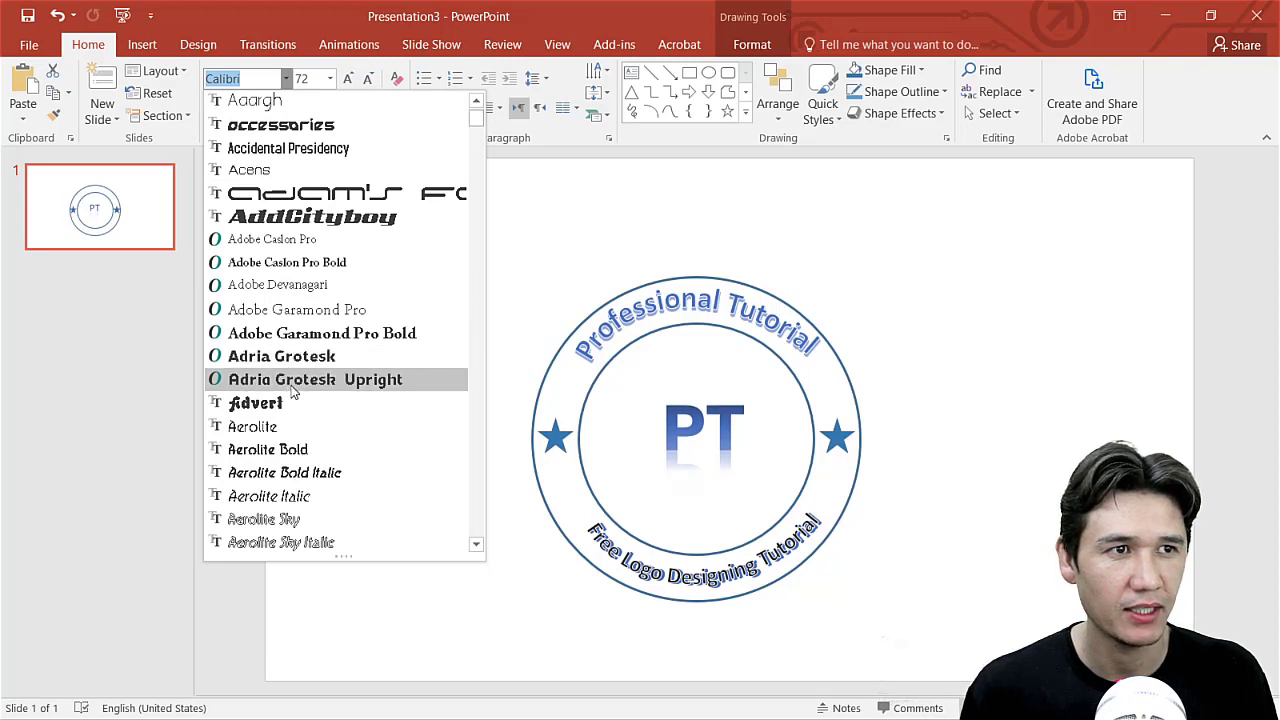
left_click(292, 388)
Step: Resize the PT box, move it to the circle's centre, and set the font size to 115
left_click_drag(755, 383, 814, 340)
left_click_drag(655, 433, 623, 506)
left_click_drag(706, 340, 737, 381)
left_click(310, 78)
type("115")
key("Return")
Step: Shrink PT by two size steps and nudge it back inside the circle
left_click_drag(743, 381, 692, 363)
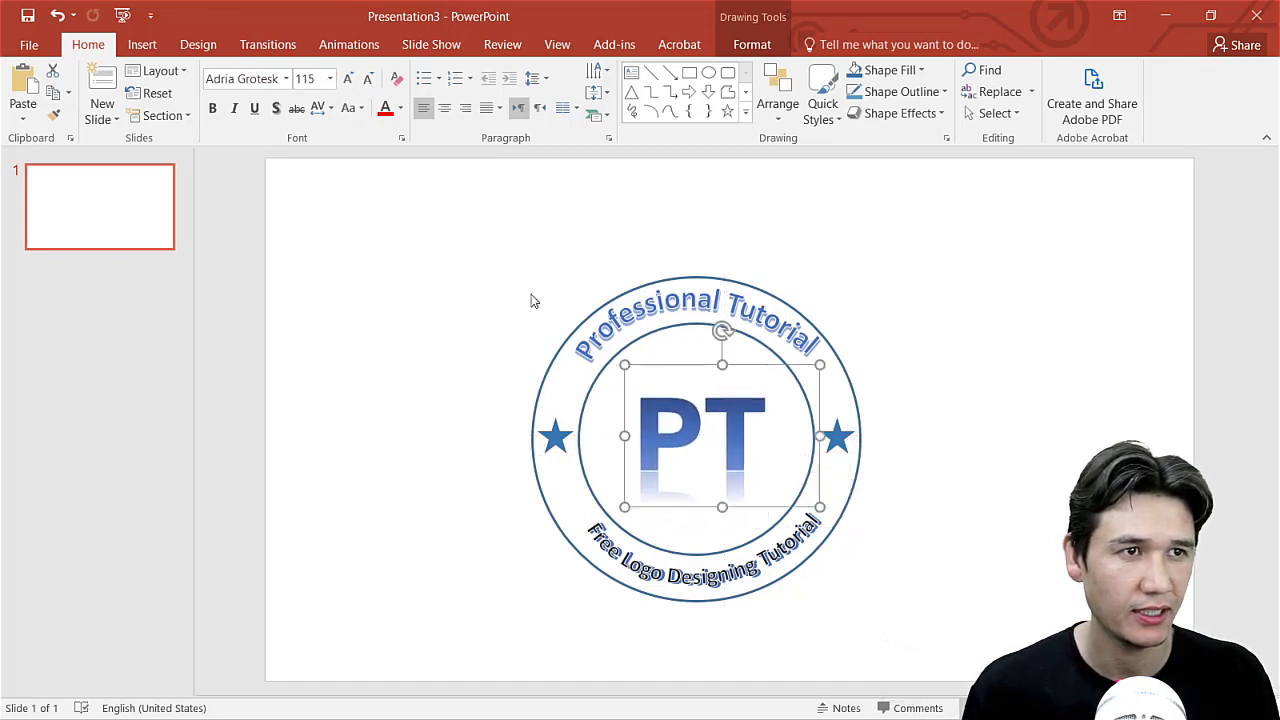
left_click(368, 78)
left_click(368, 78)
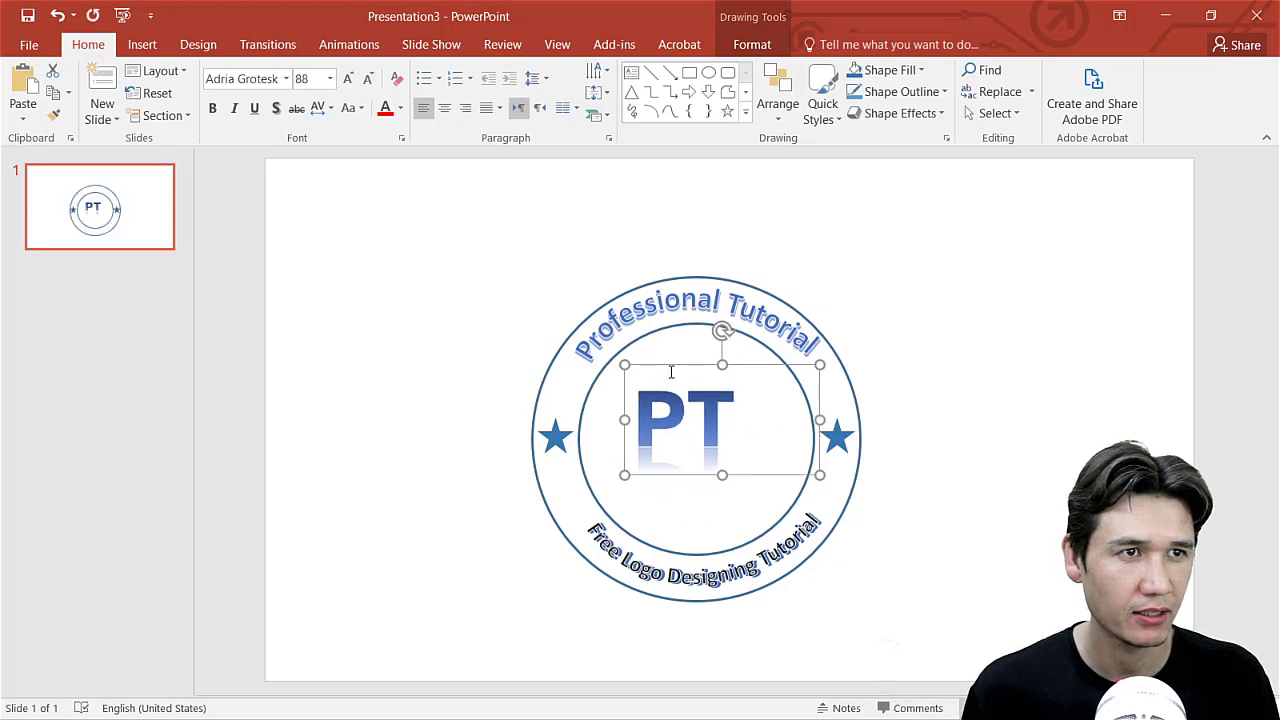
left_click_drag(670, 366, 687, 381)
left_click(858, 338)
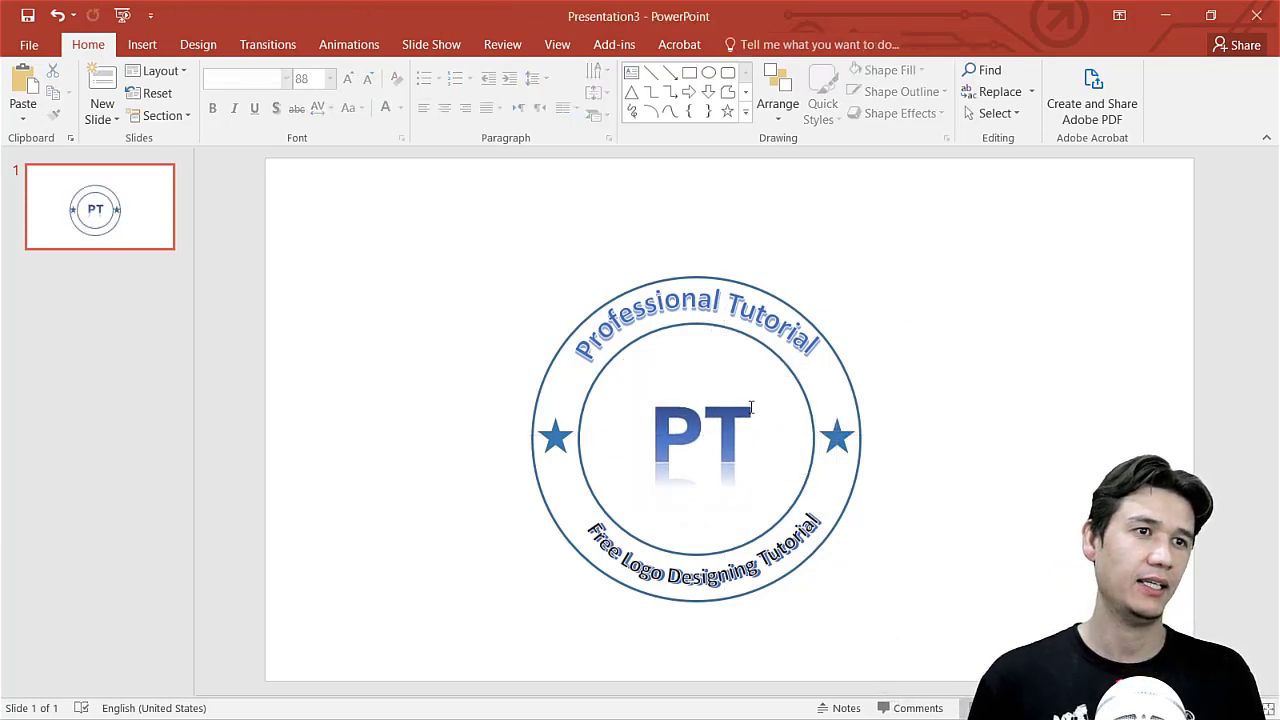
left_click_drag(752, 407, 726, 418)
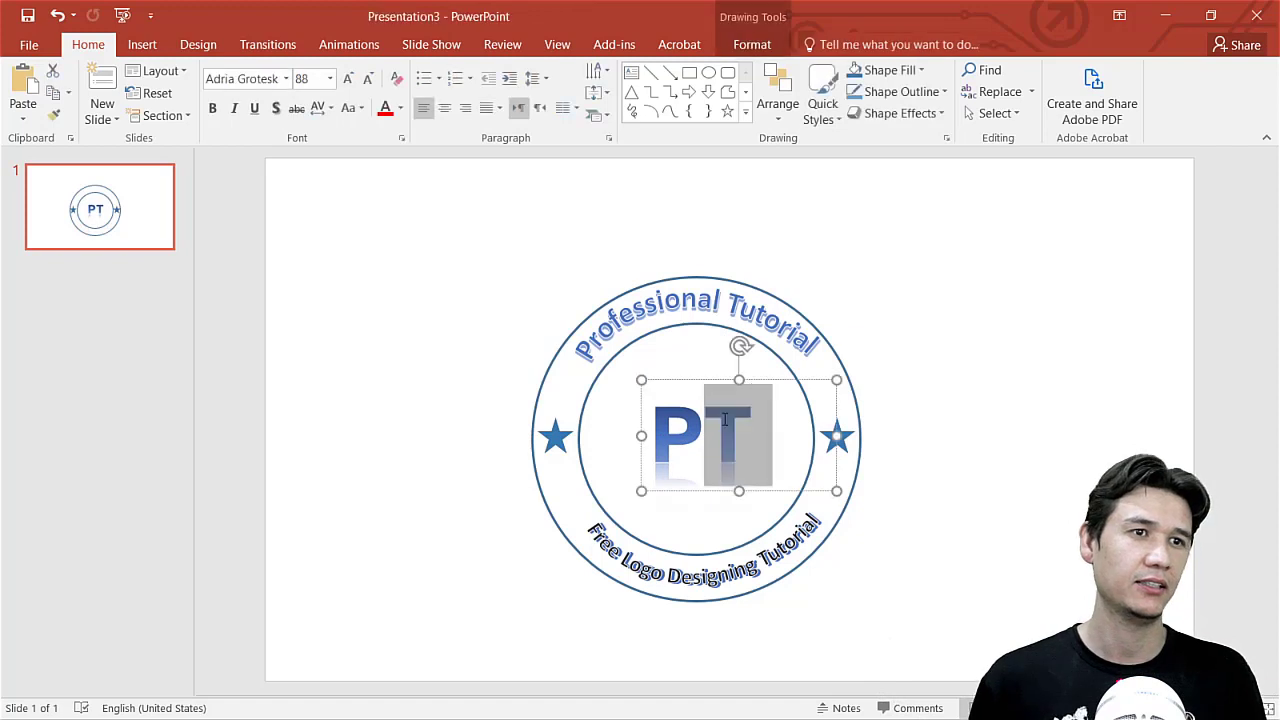
left_click(828, 440)
Step: Set PT to 96 pt, widen its box to keep one line, and centre it
left_click_drag(737, 380, 729, 384)
left_click(932, 303)
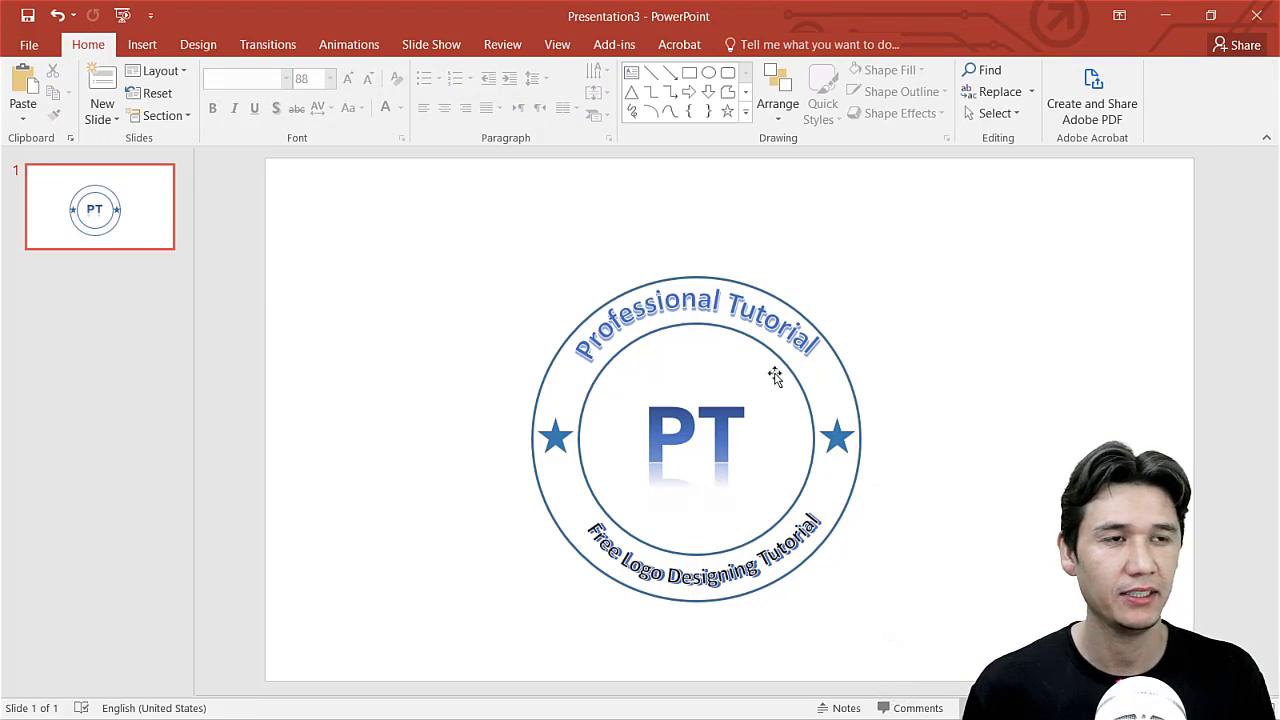
left_click(728, 405)
left_click_drag(724, 384, 722, 378)
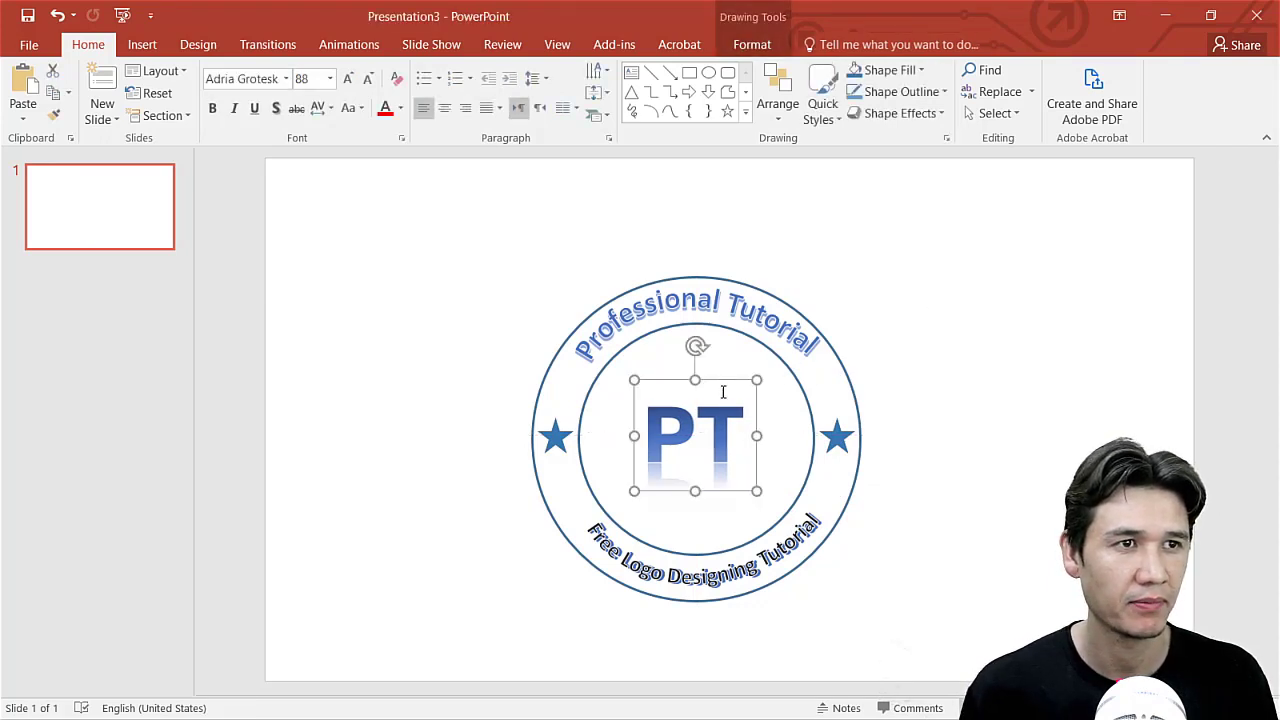
left_click(348, 79)
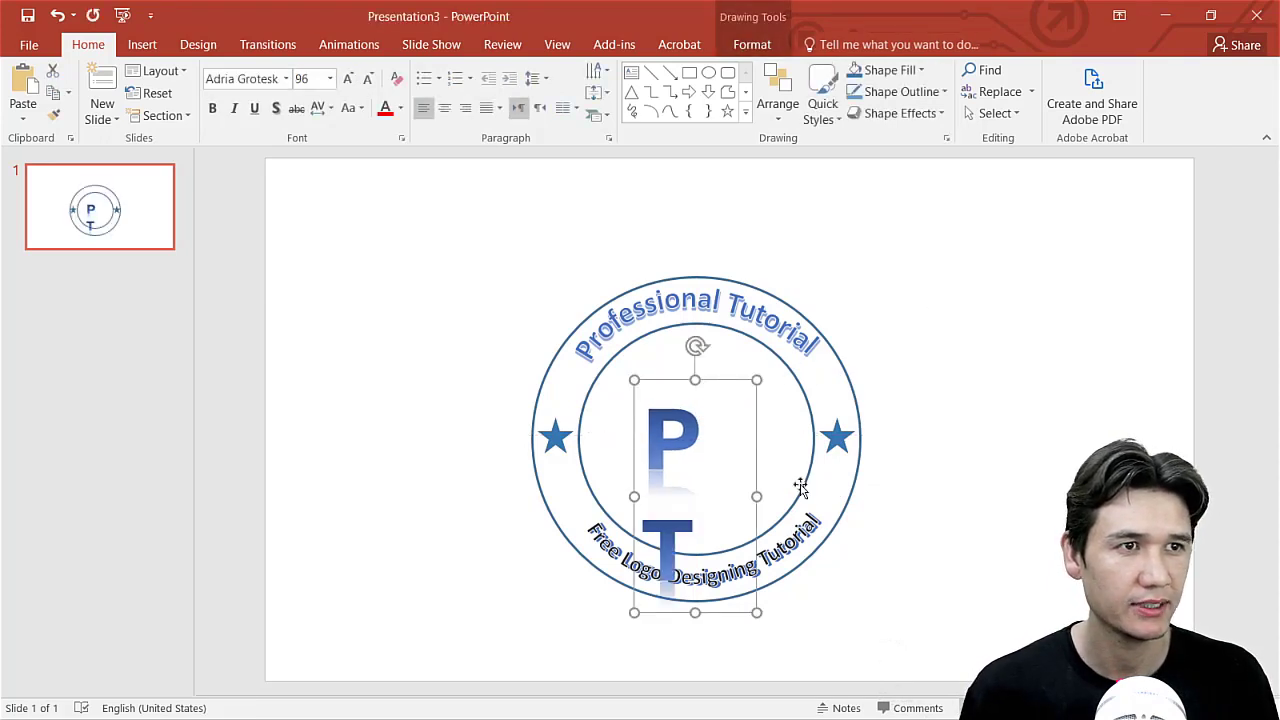
left_click_drag(756, 496, 785, 497)
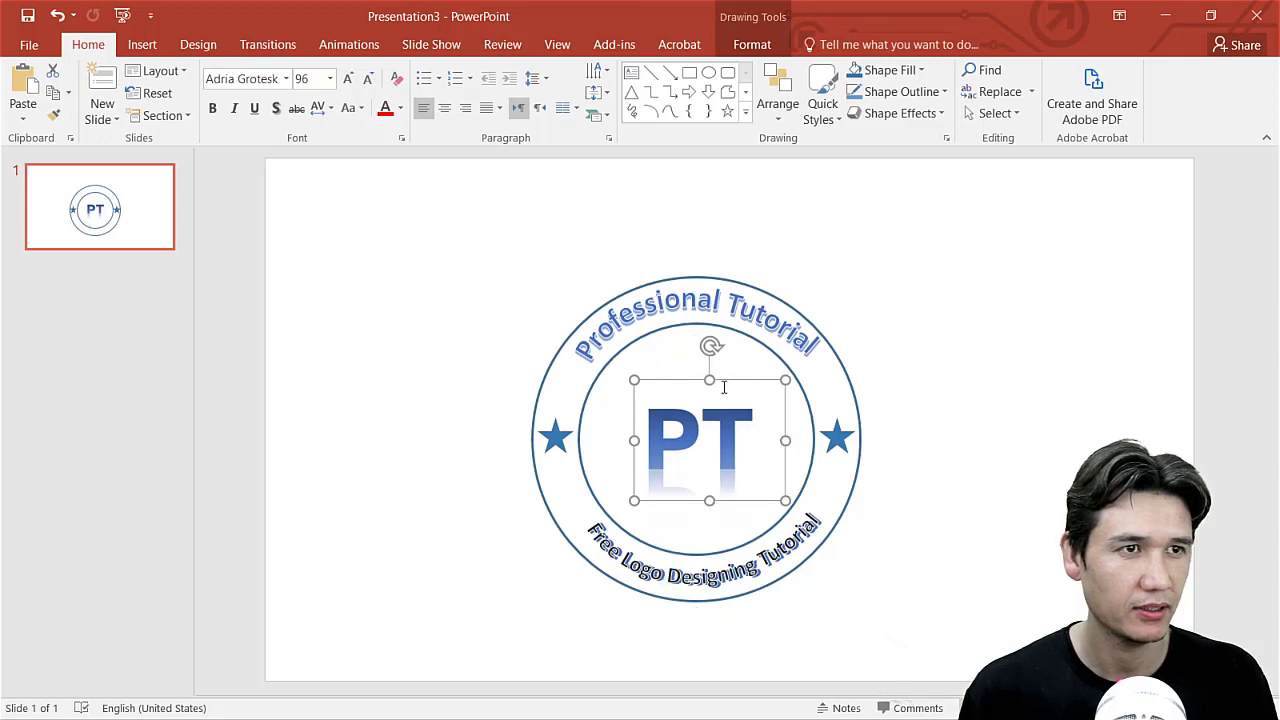
left_click_drag(730, 378, 723, 371)
left_click(957, 355)
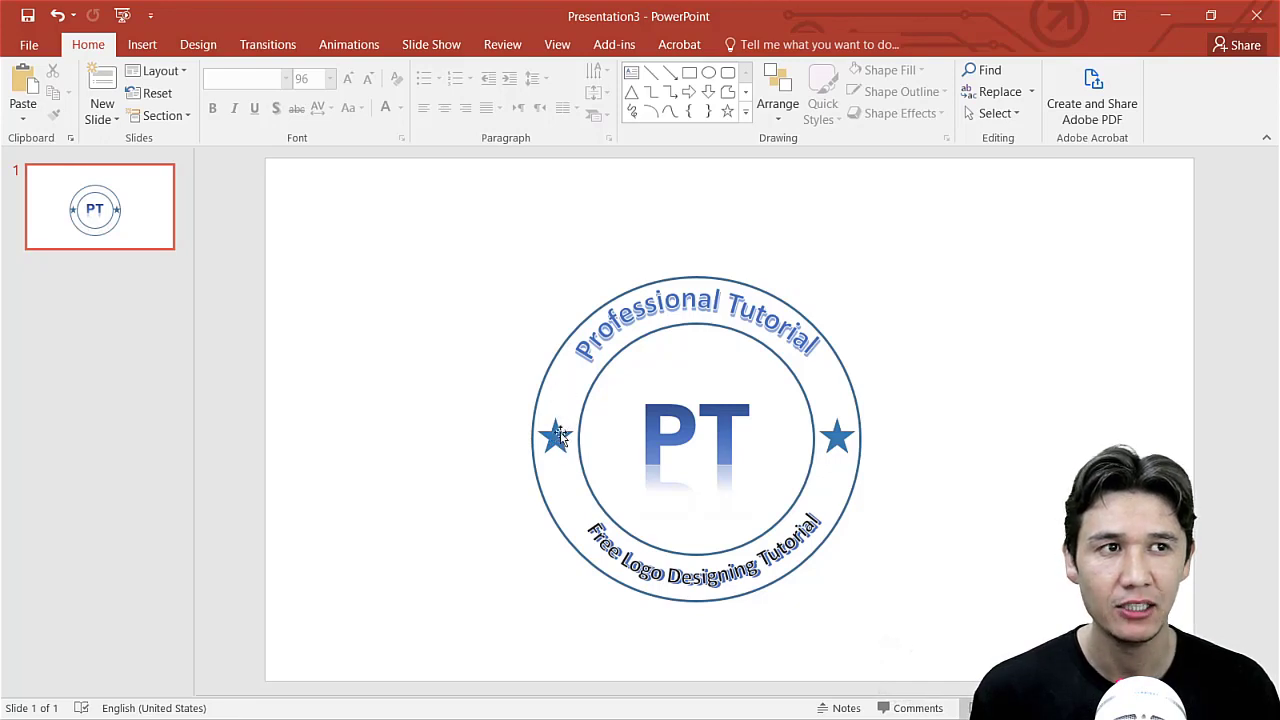
Step: Undo the trial move of the left star, then switch to the Fiverr gig page in Firefox
mouse_move(556, 446)
left_mouse_down()
mouse_move(669, 367)
mouse_move(701, 366)
mouse_move(660, 367)
mouse_move(743, 365)
left_mouse_up()
key("ctrl+z")
key("ctrl+z")
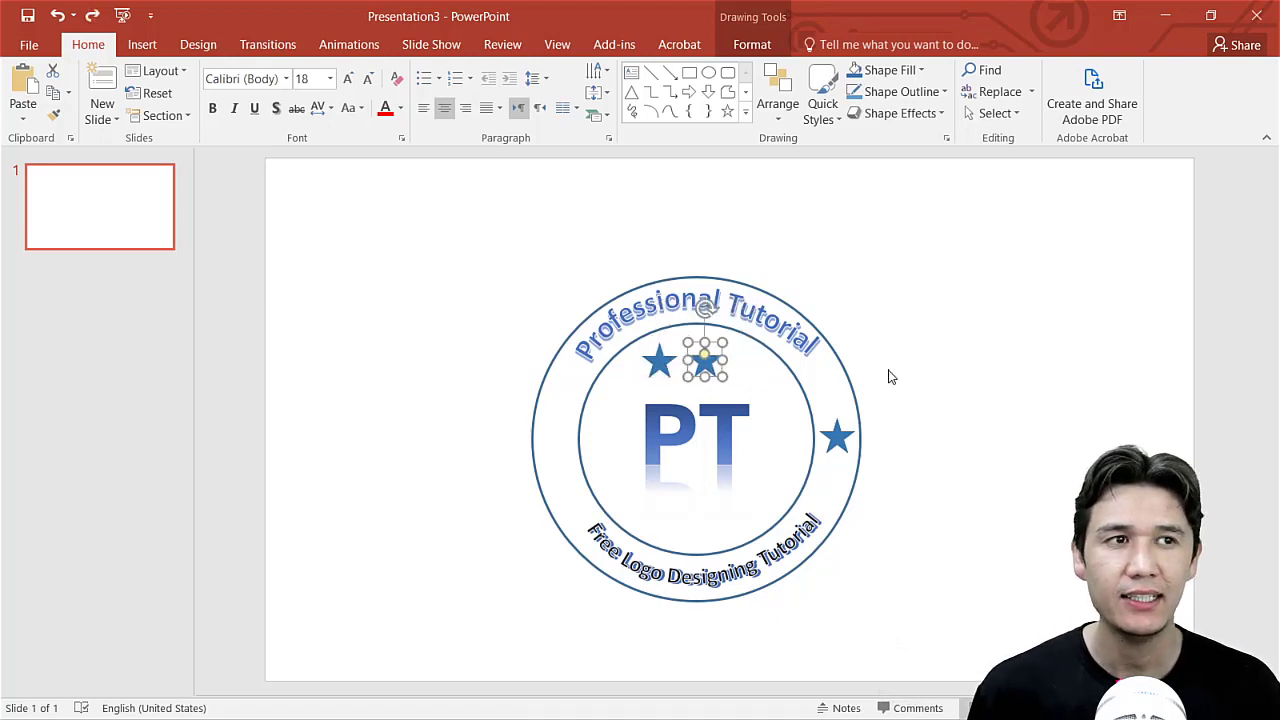
key("ctrl+z")
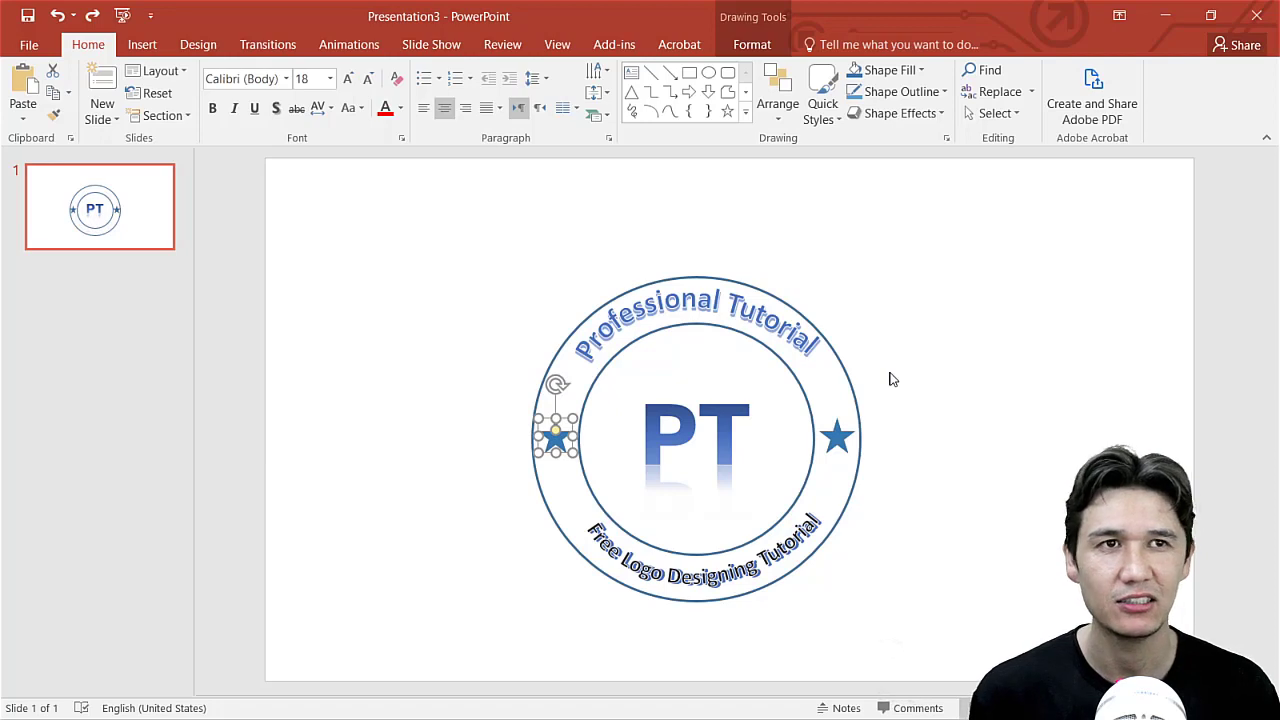
left_click(893, 381)
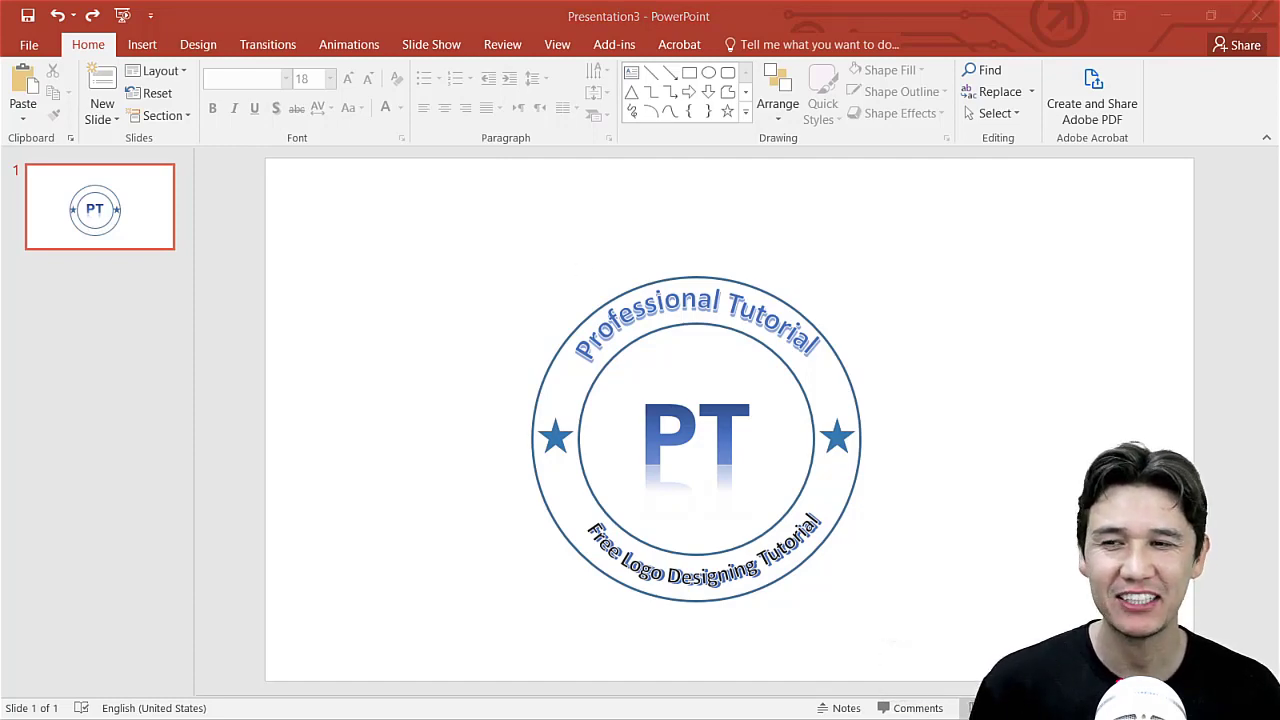
key("alt+Tab")
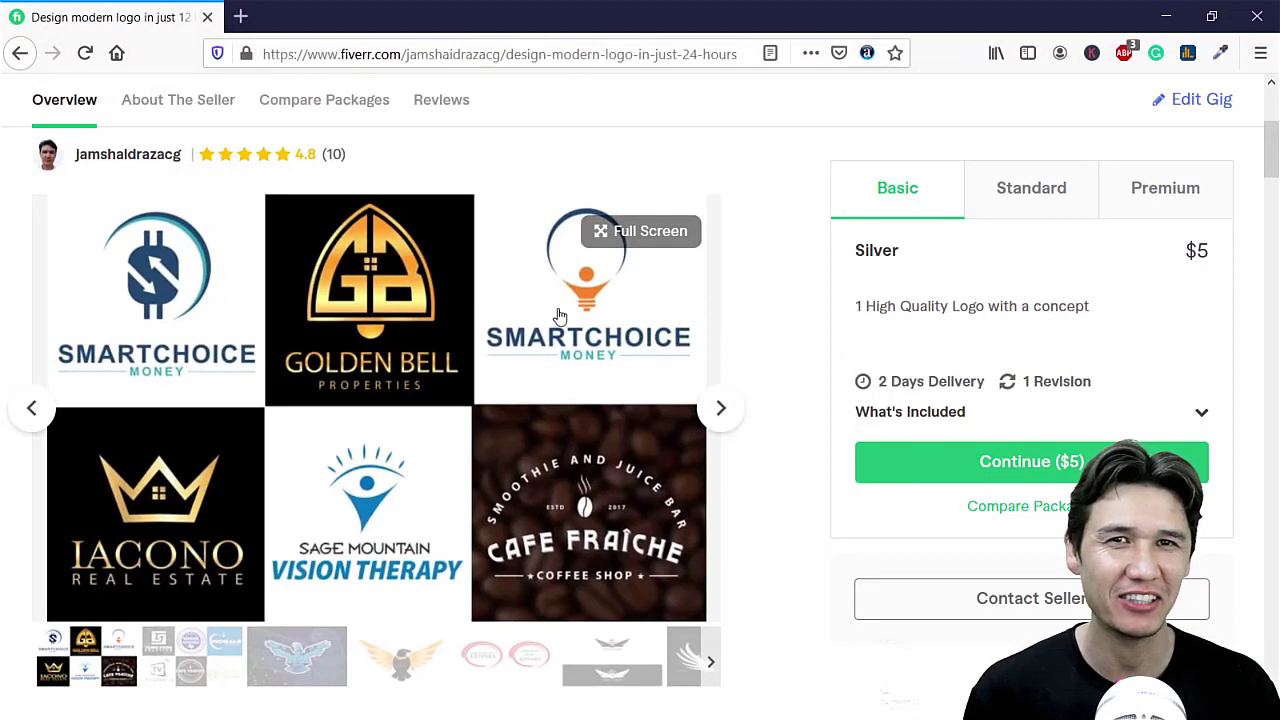